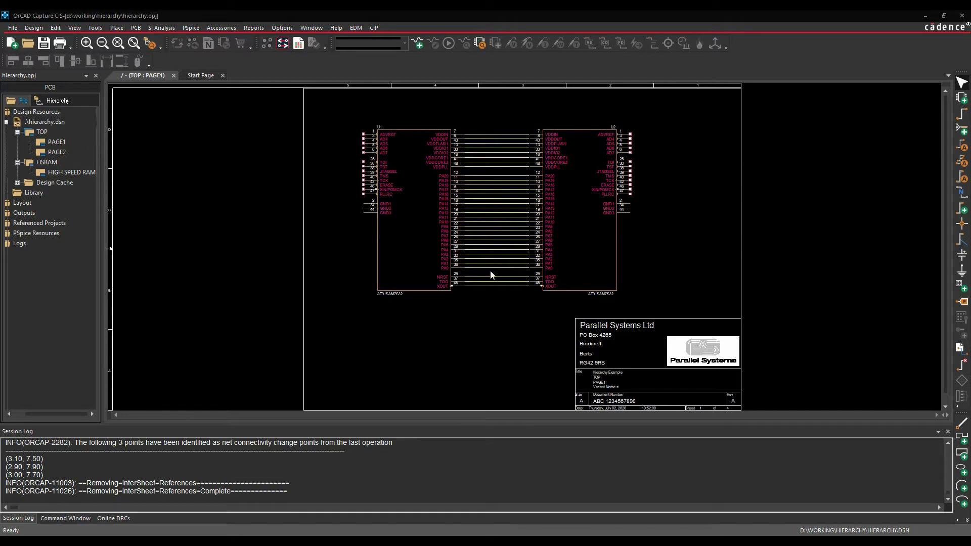
Browse the project tree's TOP design, HSRAM block and HIGH SPEED RAM page.
click(43, 124)
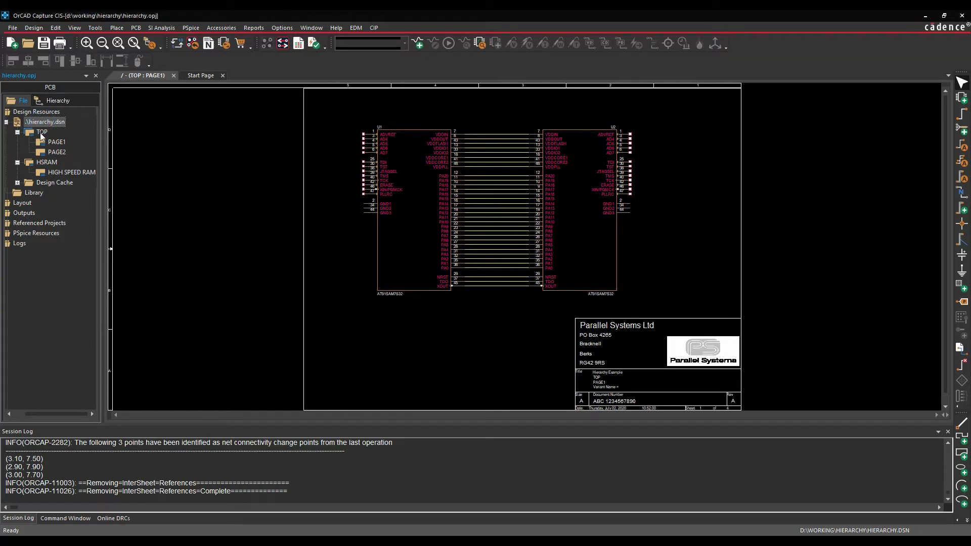
click(39, 134)
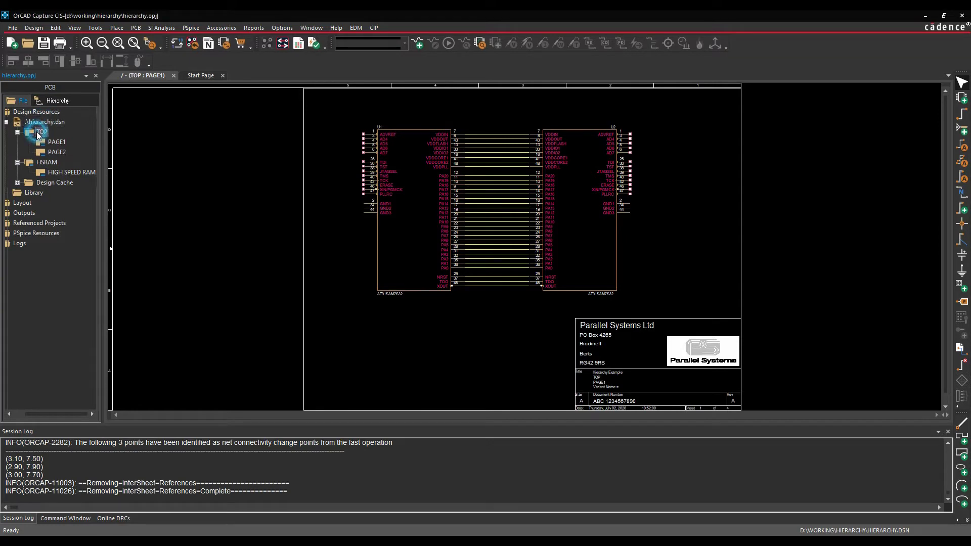
click(50, 163)
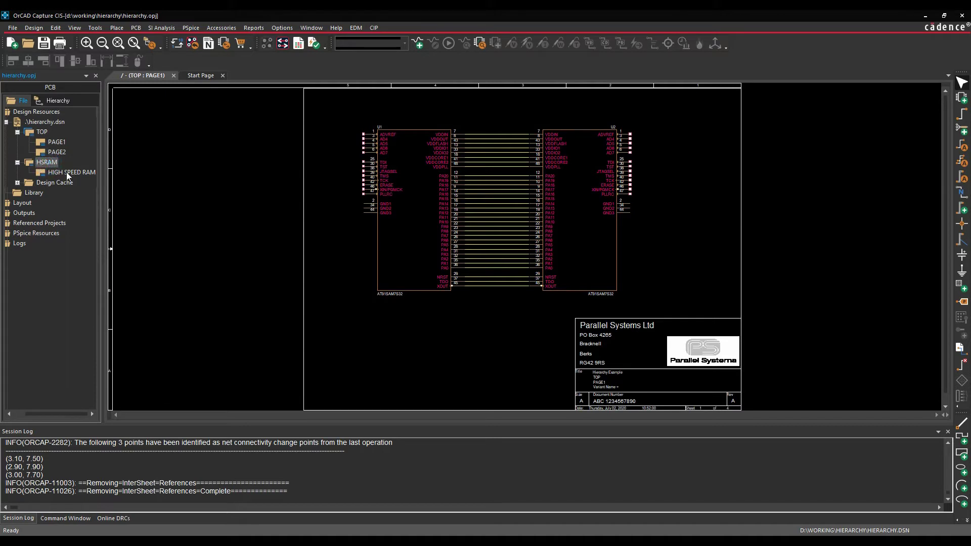
click(68, 173)
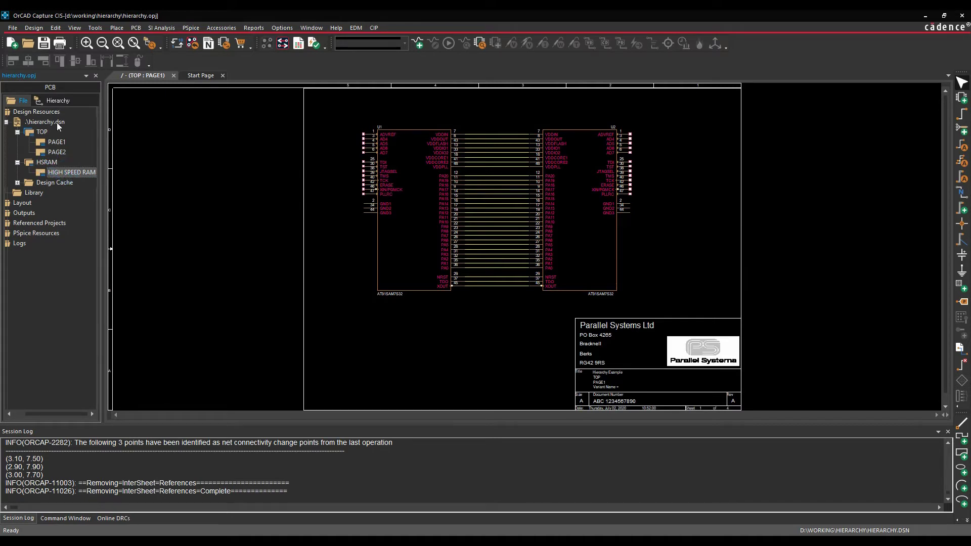
Draw a wire from U2 pin 3 on PAGE1 and label it with net alias AD4.
click(661, 174)
ctrl+scroll(632, 278, up, 2)
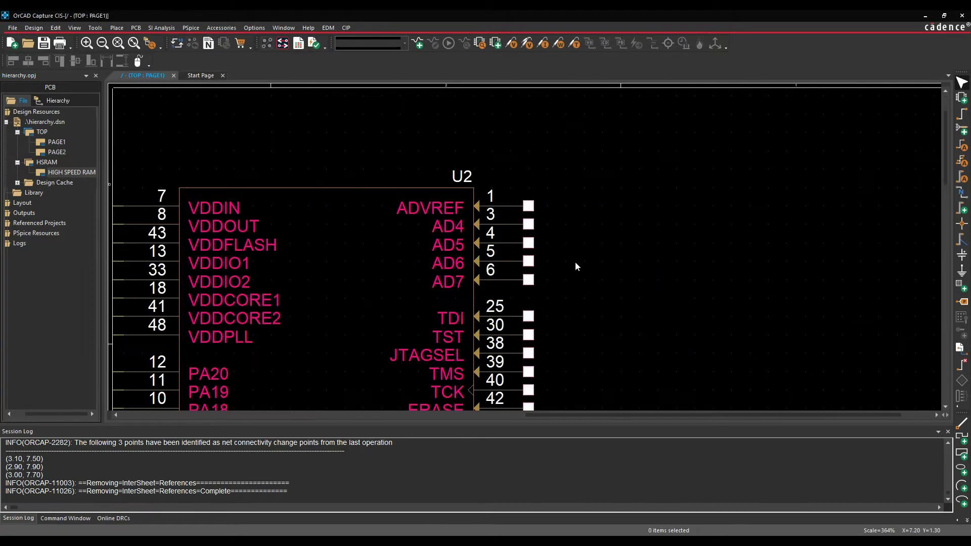
click(529, 224)
click(721, 226)
key(Escape)
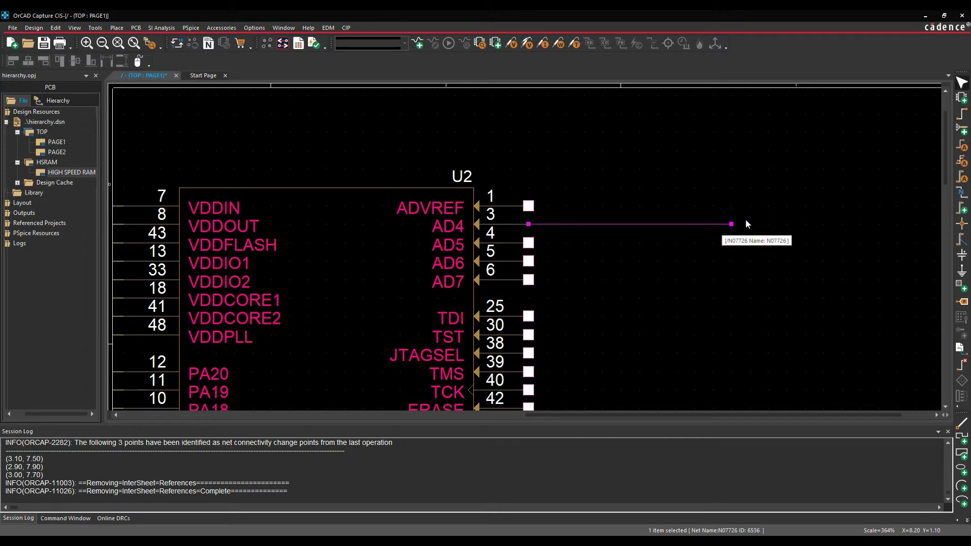
click(960, 194)
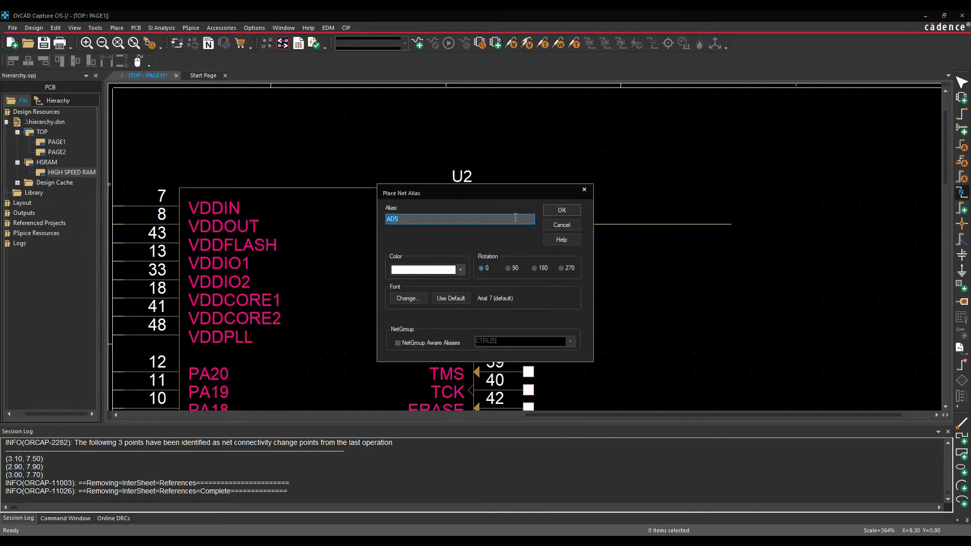
text(AD4)
click(560, 209)
click(638, 227)
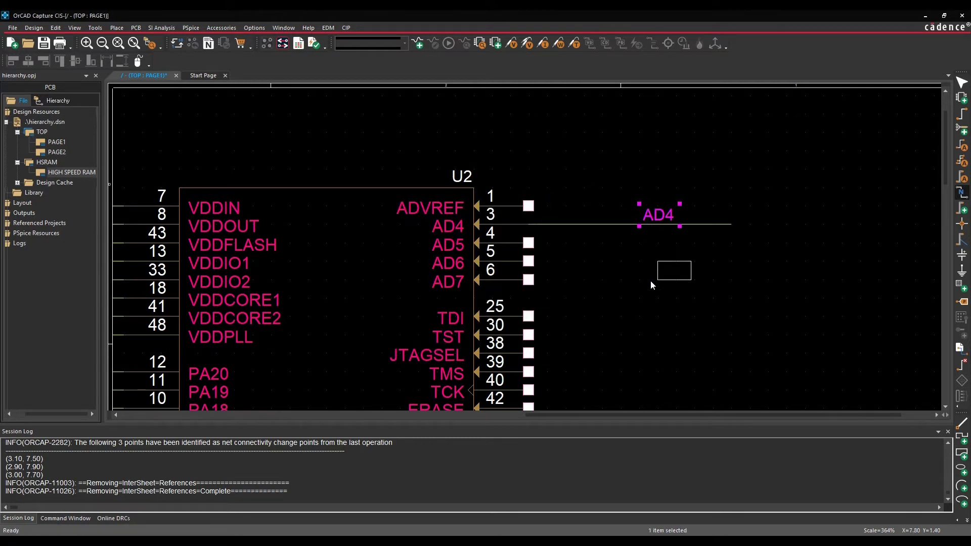
key(Escape)
click(657, 310)
Copy the AD4 wire onto U2 pin 47 (PLLRC) and select both AD4 wires.
scroll(661, 316, down, 4)
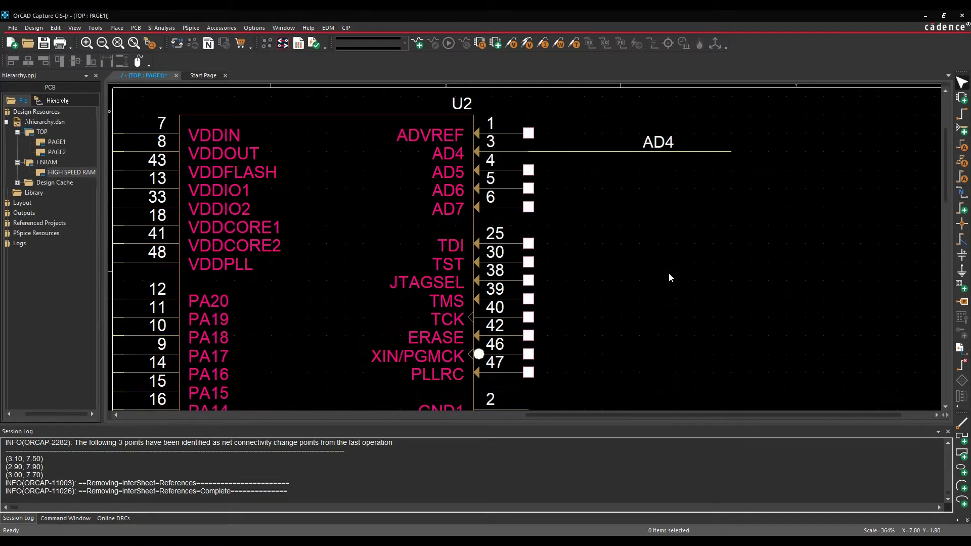
click(696, 151)
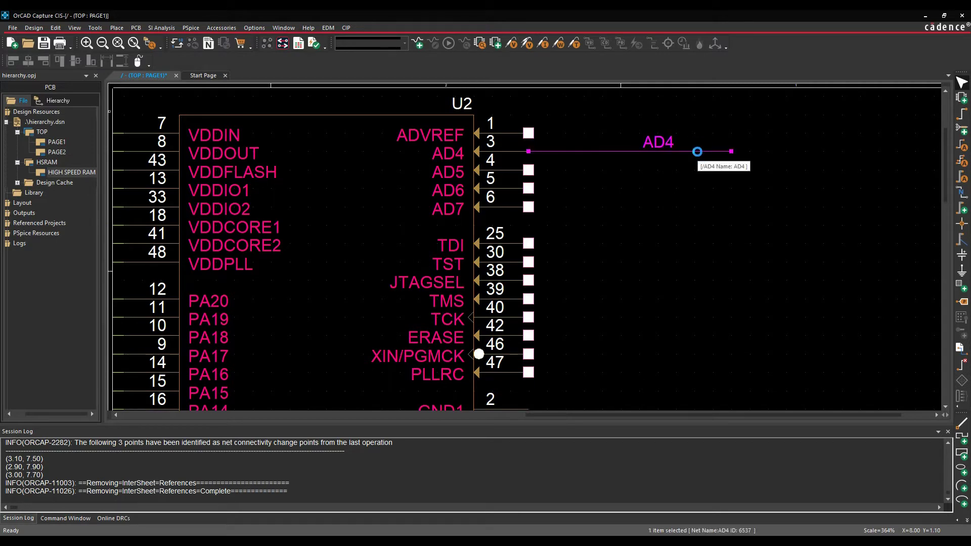
key(ctrl+c)
key(ctrl+v)
click(562, 359)
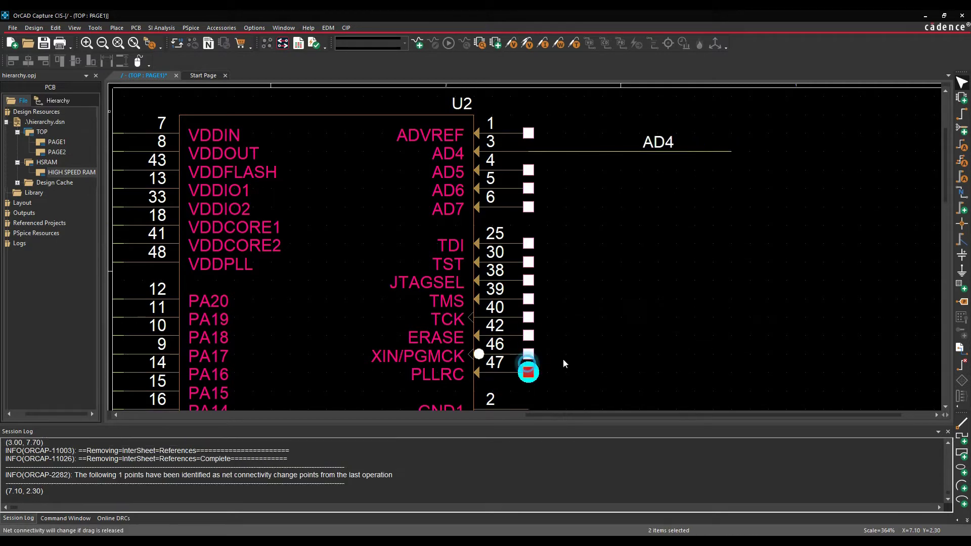
click(710, 307)
click(781, 254)
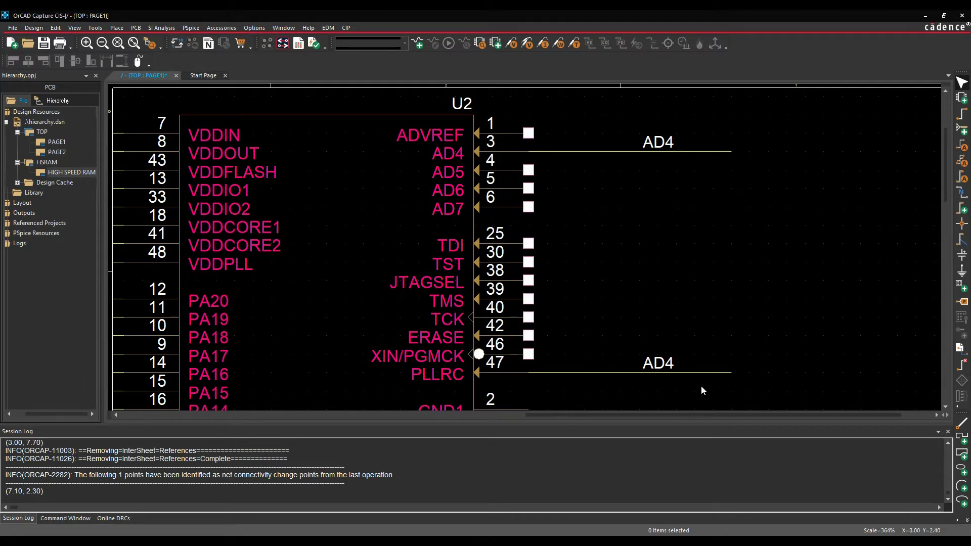
drag(693, 390, 801, 114)
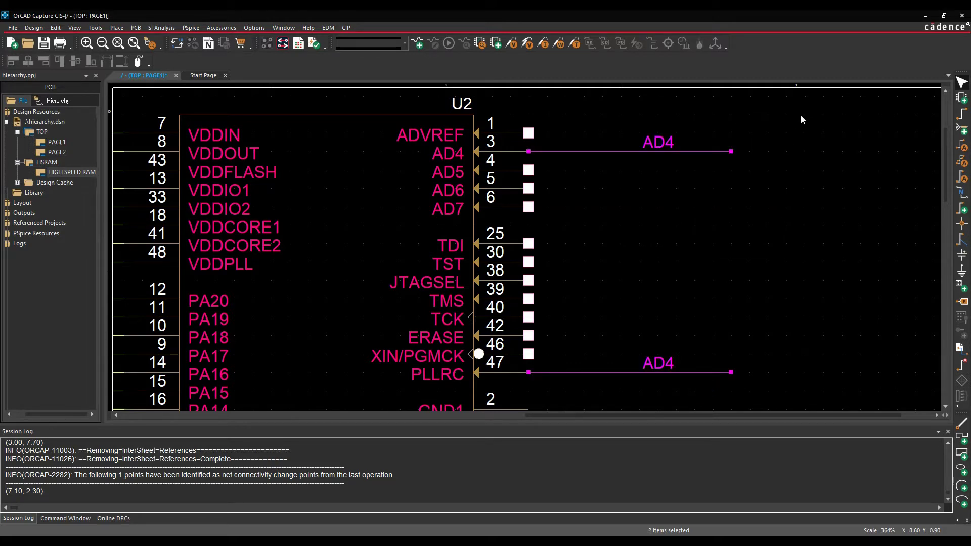
Paste the two AD4 wires onto U4 pins 3 and 47 on PAGE2.
double_click(56, 152)
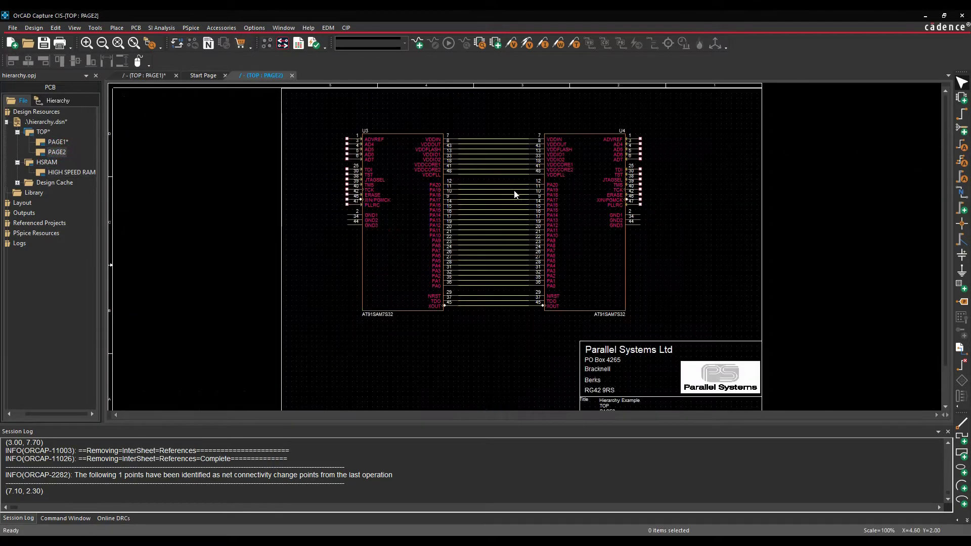
key(ctrl+v)
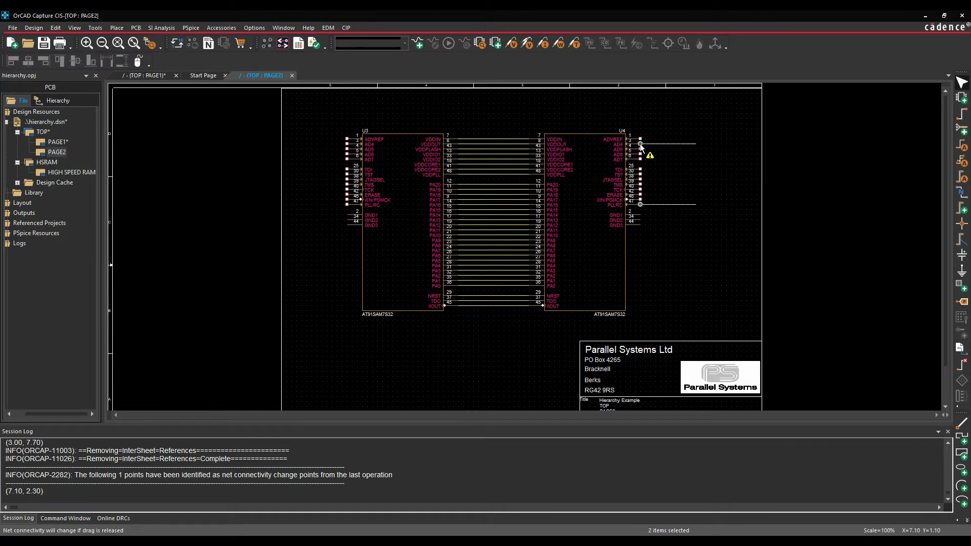
click(640, 146)
click(696, 226)
Return to PAGE1 and show the Online DRC list with the ORCAP-1611 AD4 warnings.
ctrl+scroll(713, 123, up, 1)
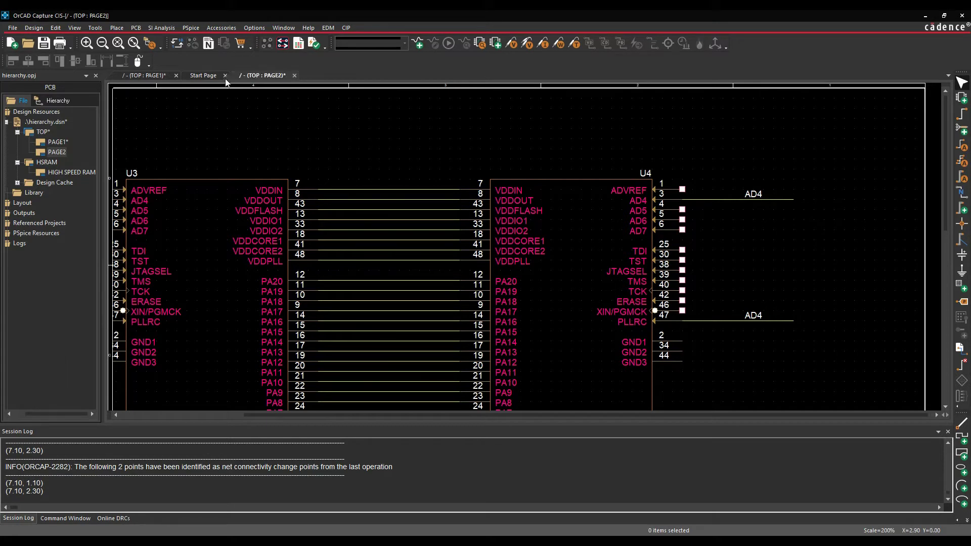
click(144, 75)
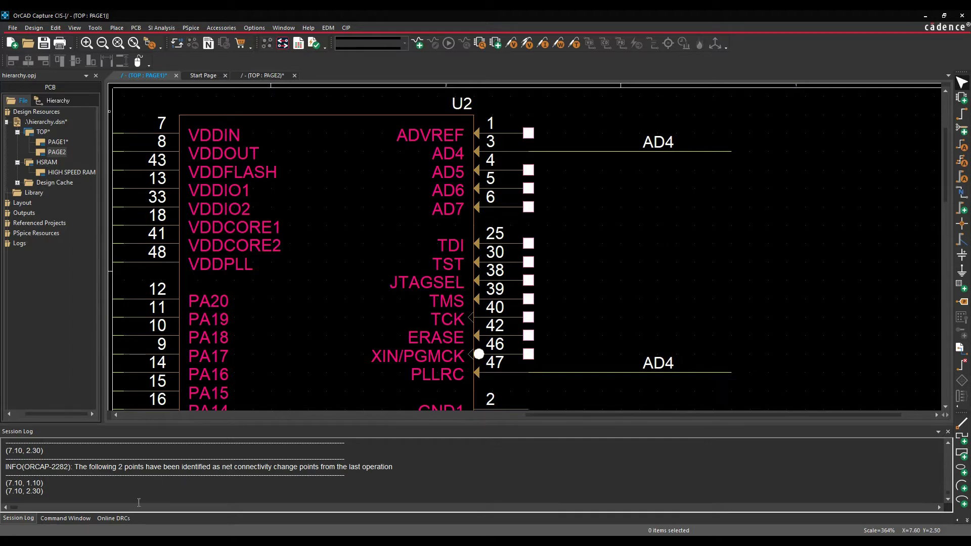
click(107, 518)
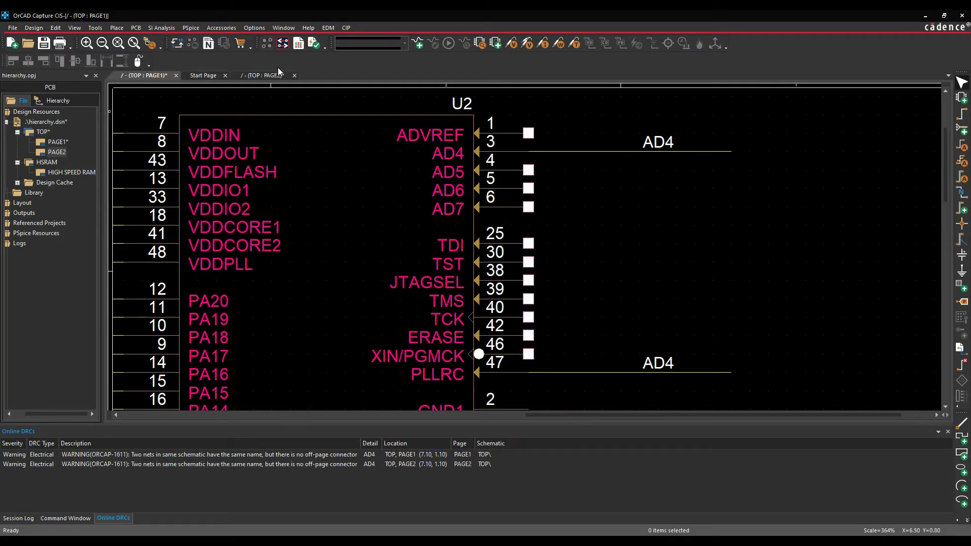
Place an OFFPAGELEFT-L off-page connector named AD4 at the end of PAGE1's AD4 wire.
click(960, 348)
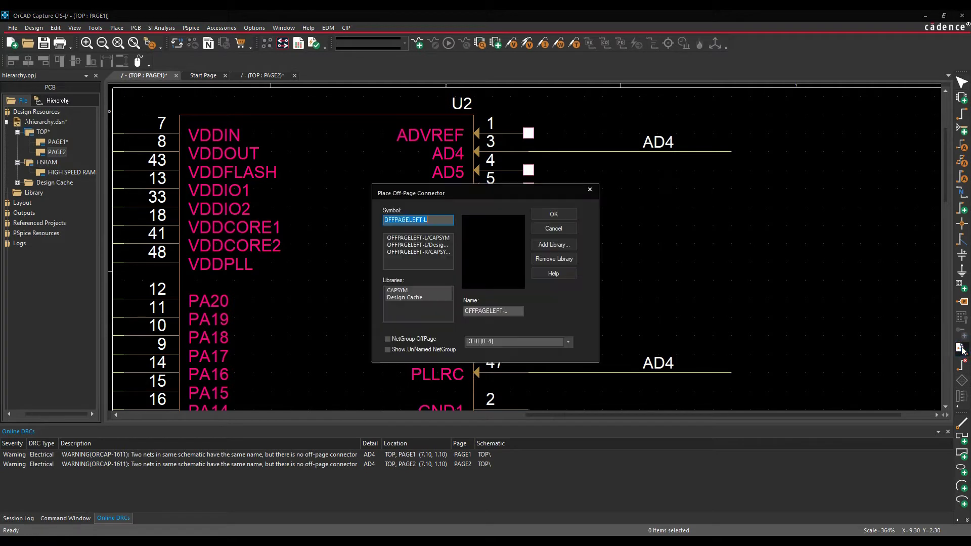
click(412, 238)
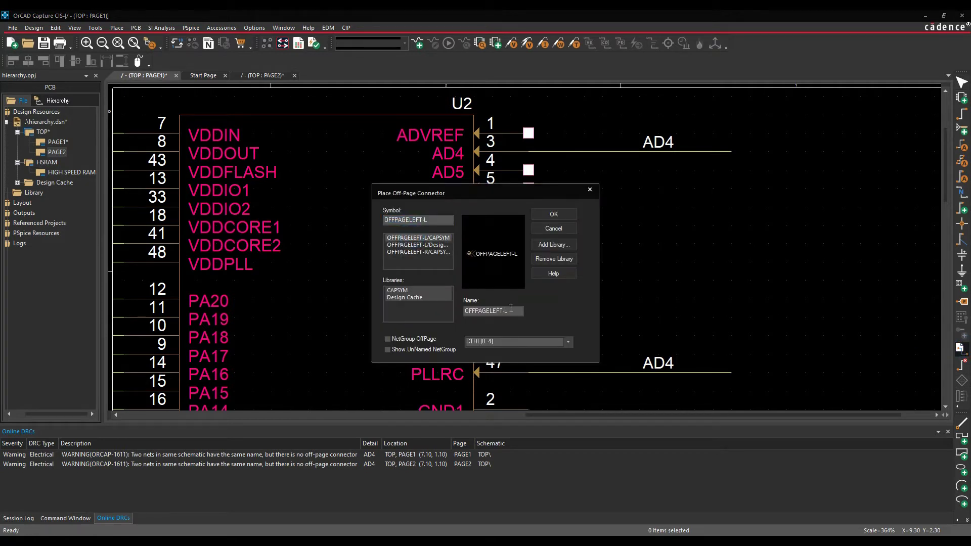
click(493, 311)
text(AD4)
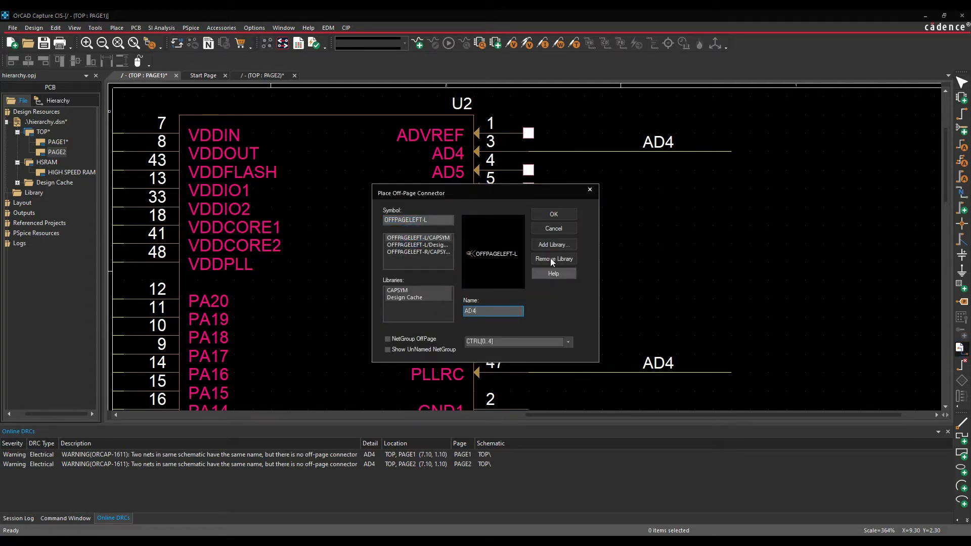
click(554, 214)
click(731, 151)
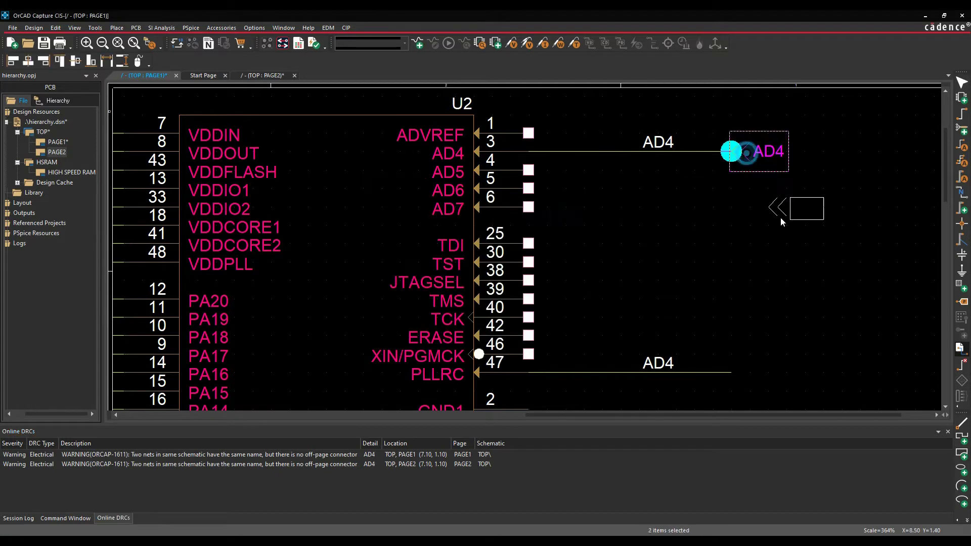
key(Escape)
click(785, 231)
Paste a copy of the AD4 connector onto U4's AD4 wire on PAGE2, then return to PAGE1.
click(743, 162)
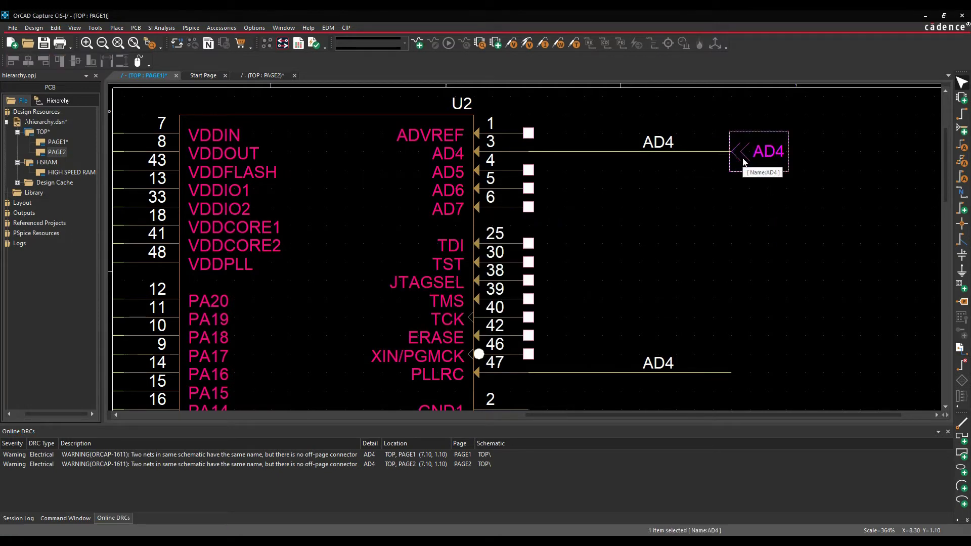
click(263, 76)
key(ctrl+v)
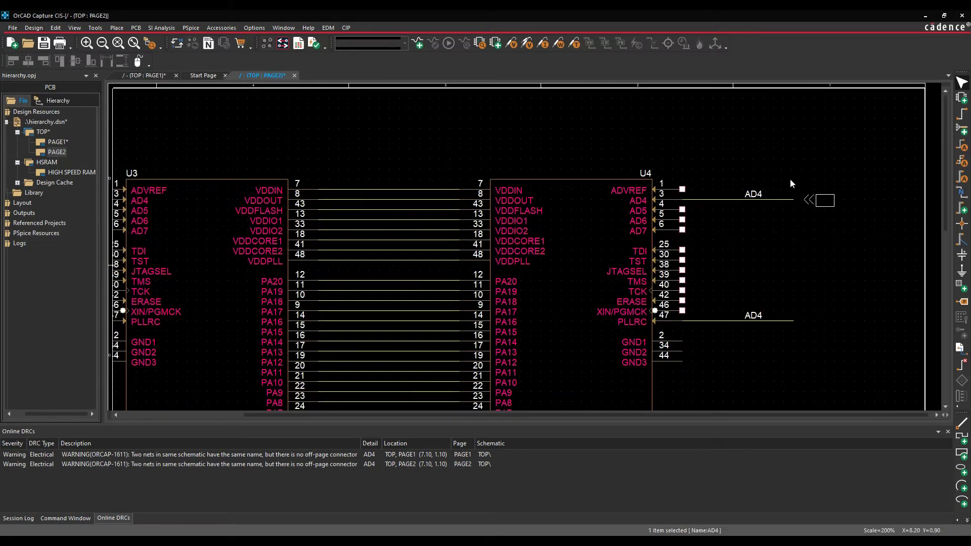
click(786, 183)
click(814, 264)
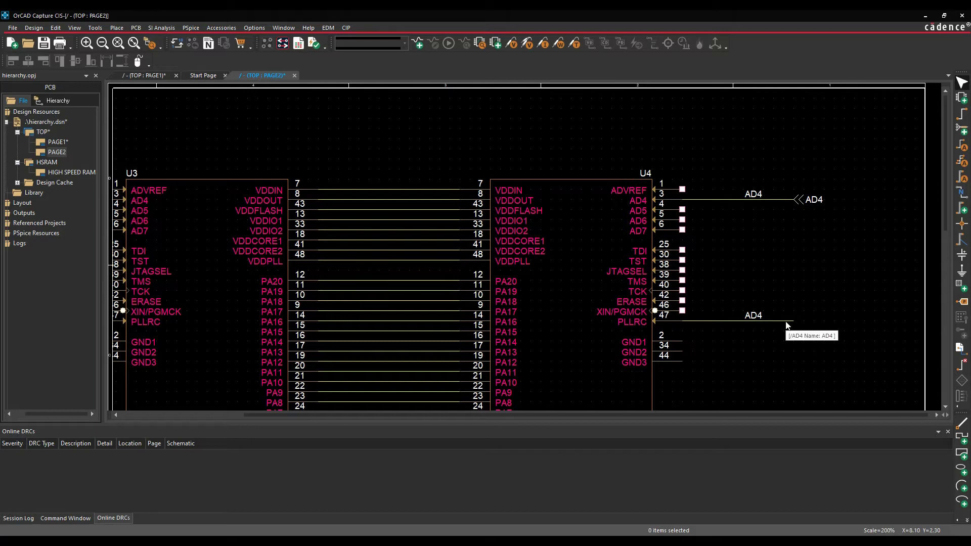
click(152, 75)
click(794, 255)
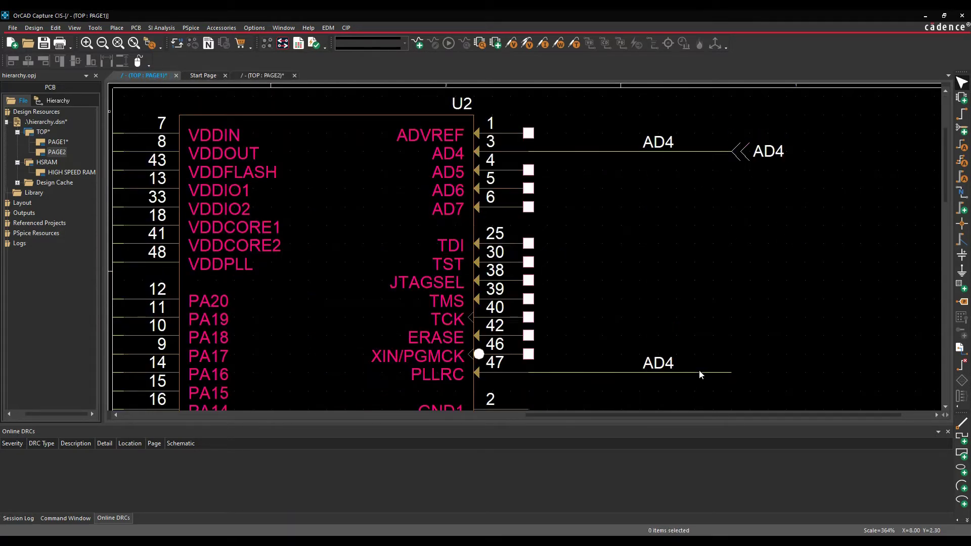
Open the HSRAM block's HIGH SPEED RAM page and scroll through memory chips U5–U12.
ctrl+scroll(687, 292, down, 2)
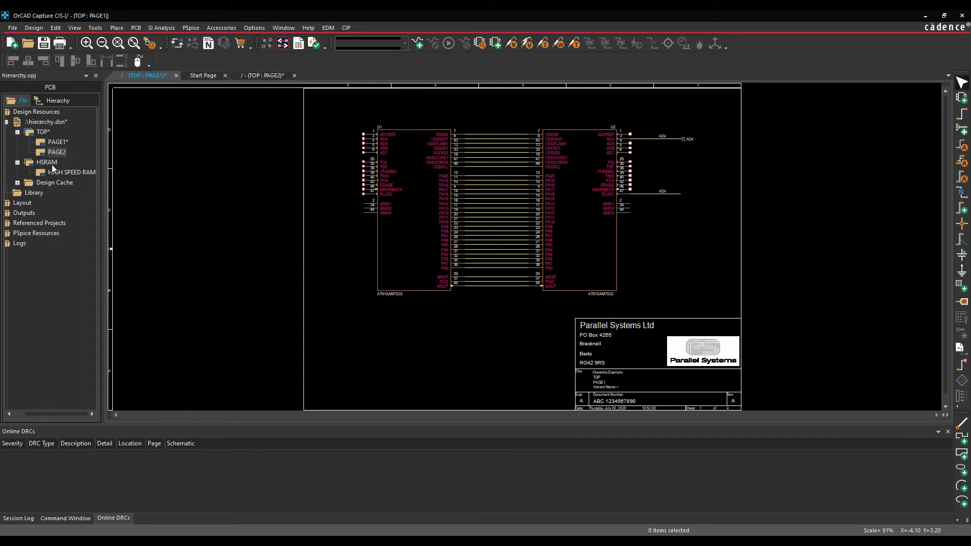
double_click(71, 171)
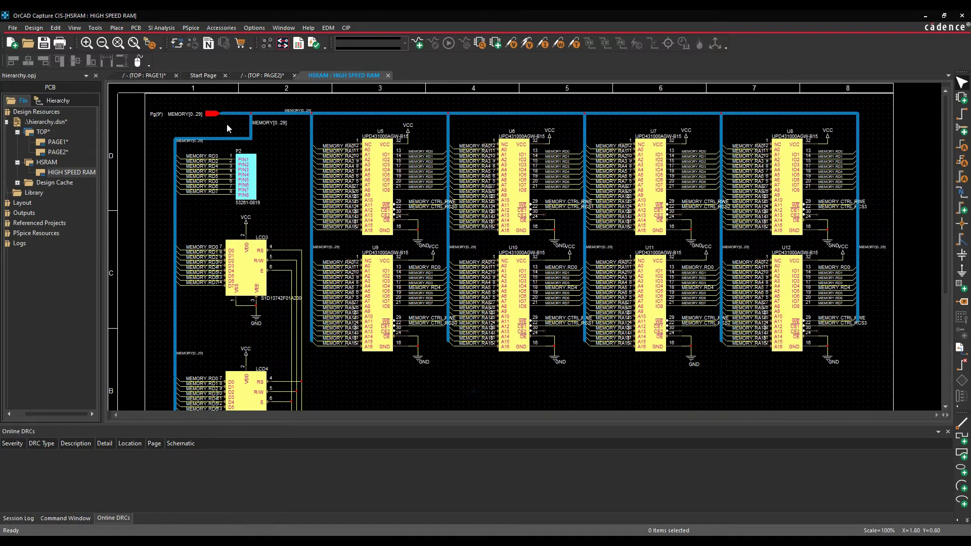
scroll(323, 274, down, 5)
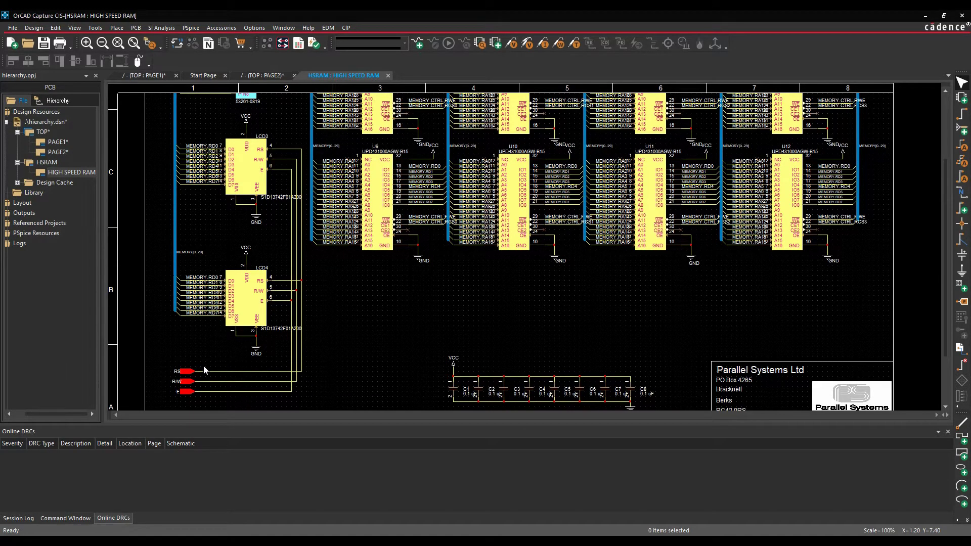
scroll(205, 371, up, 2)
Add a new PAGE3 under the TOP design and open it.
click(42, 133)
right_click(83, 129)
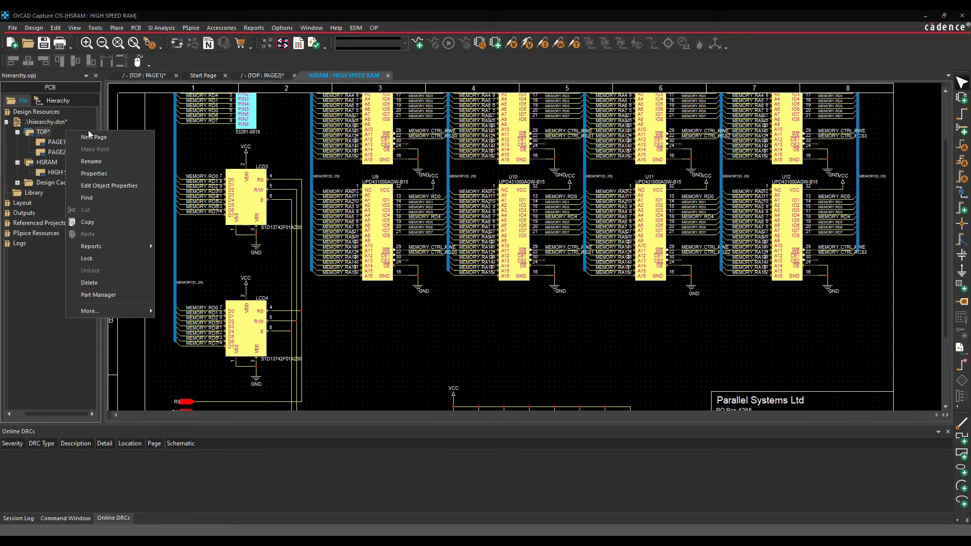
click(117, 134)
click(531, 262)
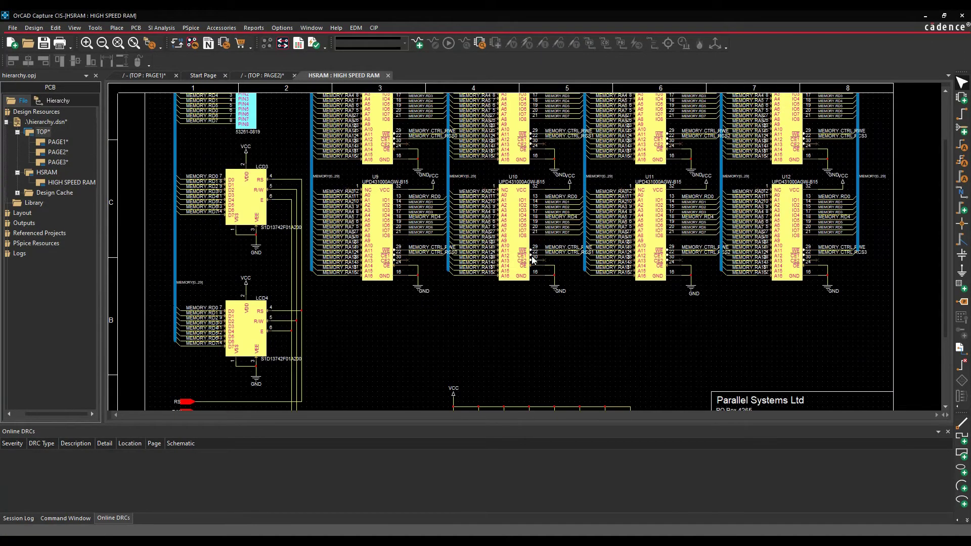
double_click(55, 162)
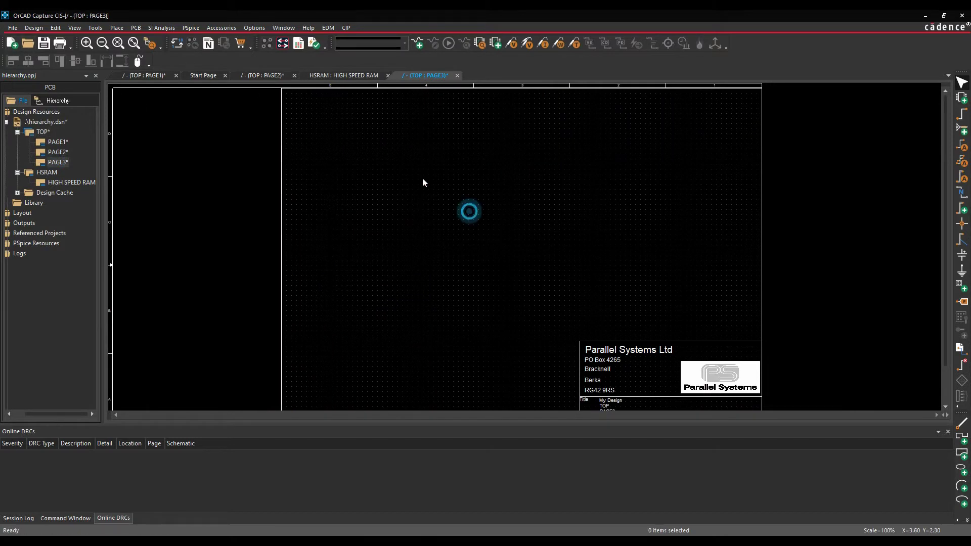
Define hierarchical block MEM1 with Schematic View implementation named HSRAM.
click(116, 28)
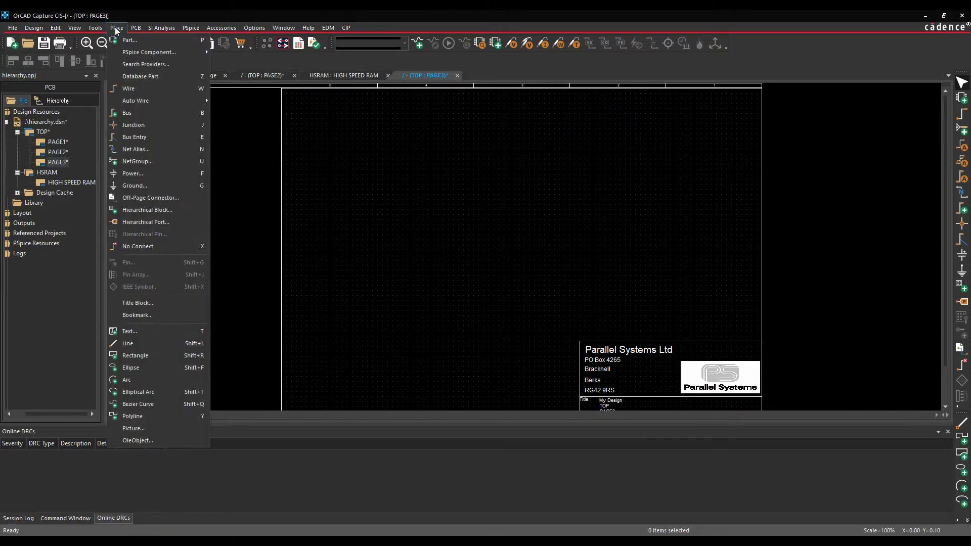
click(141, 209)
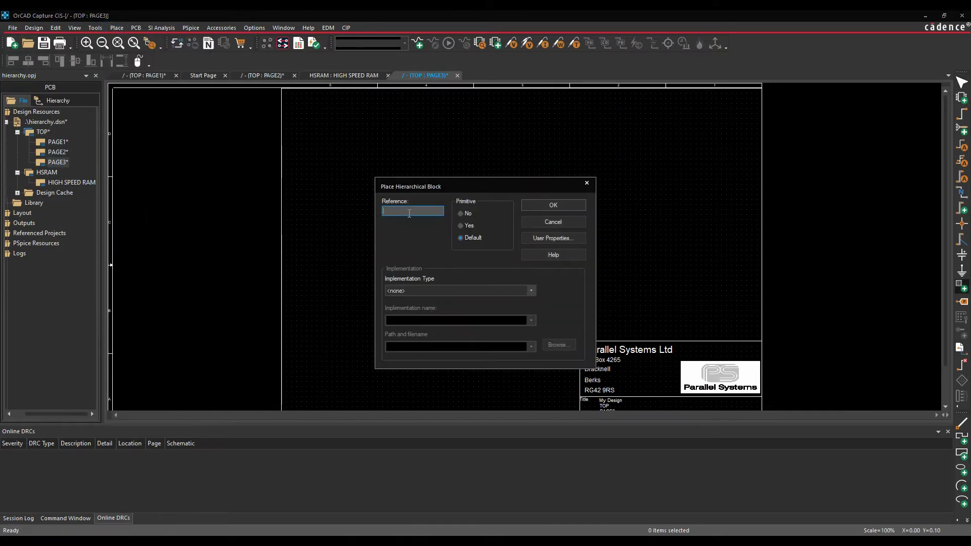
text(MEM1)
click(530, 290)
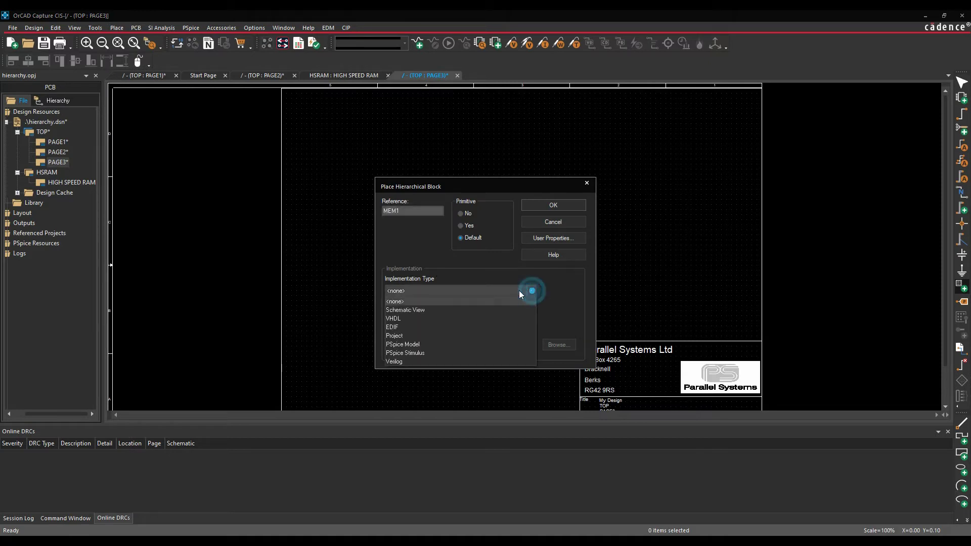
click(462, 310)
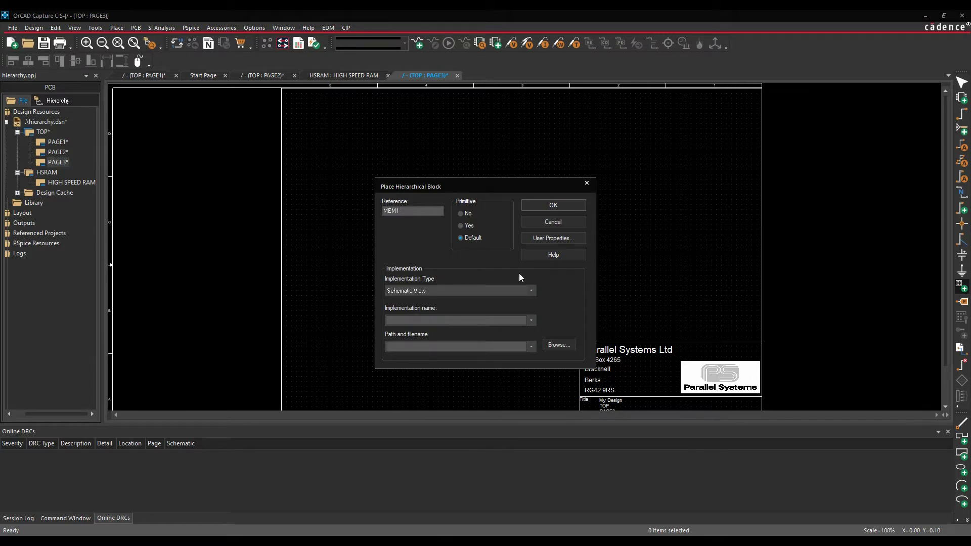
click(531, 320)
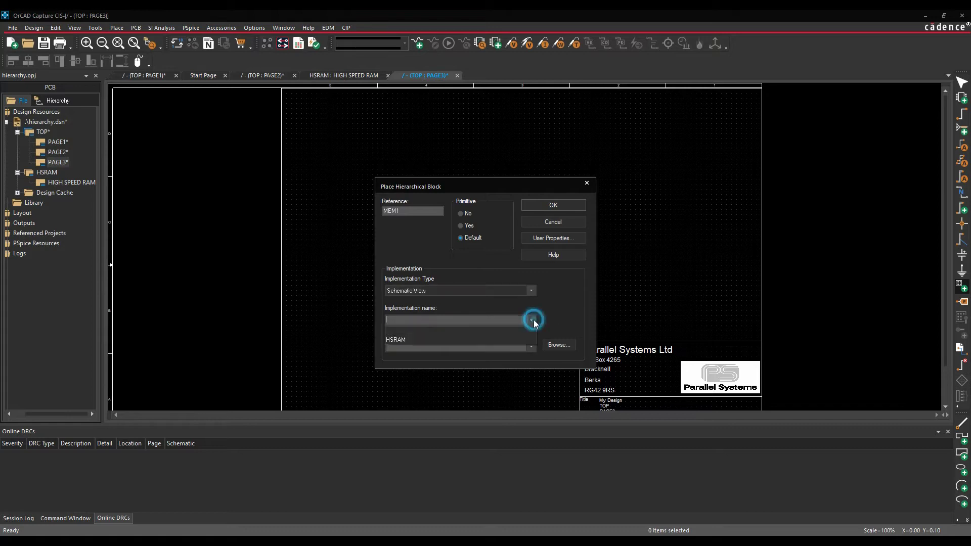
click(409, 338)
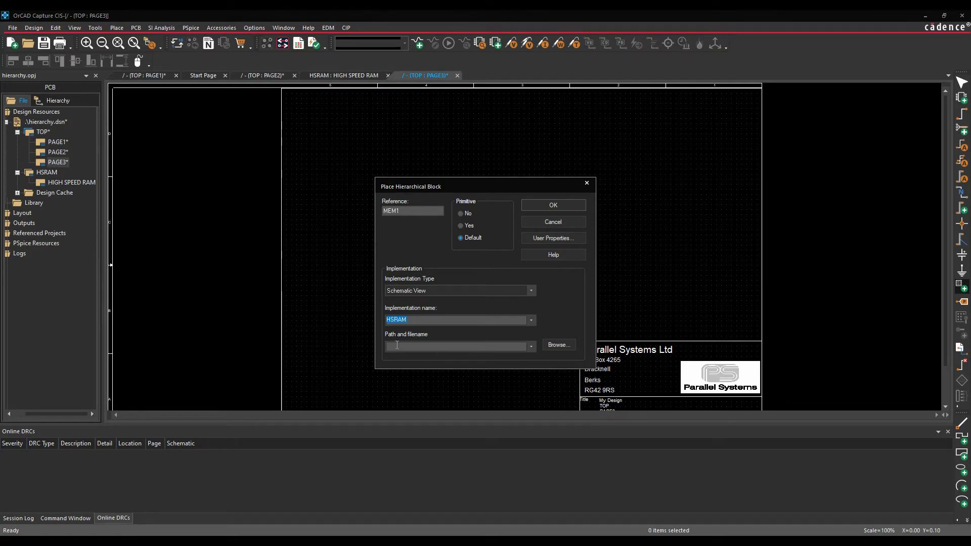
click(571, 345)
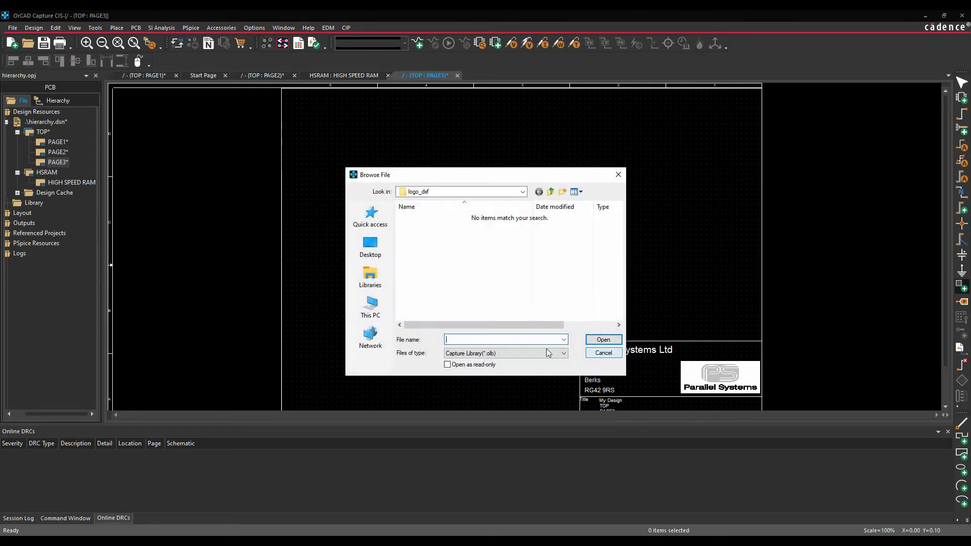
click(493, 353)
click(498, 409)
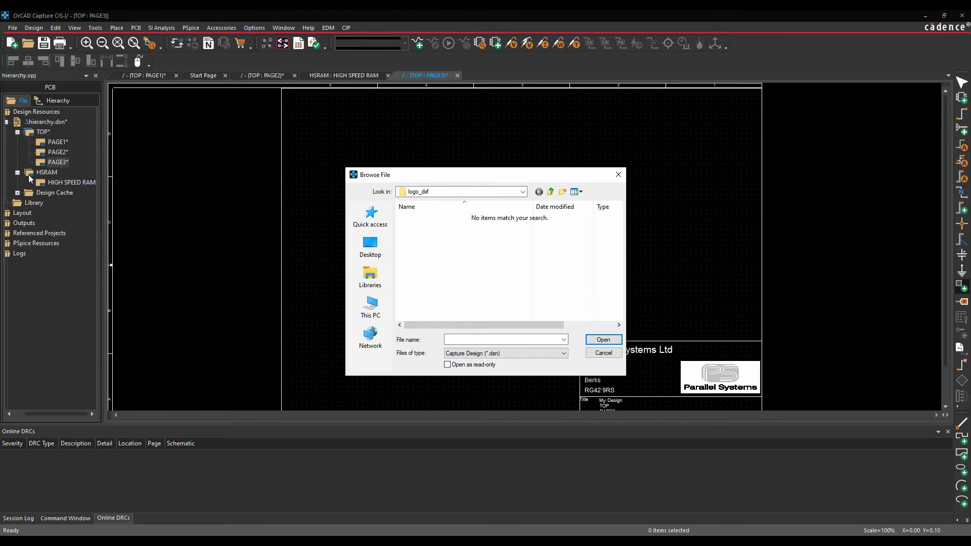
click(603, 353)
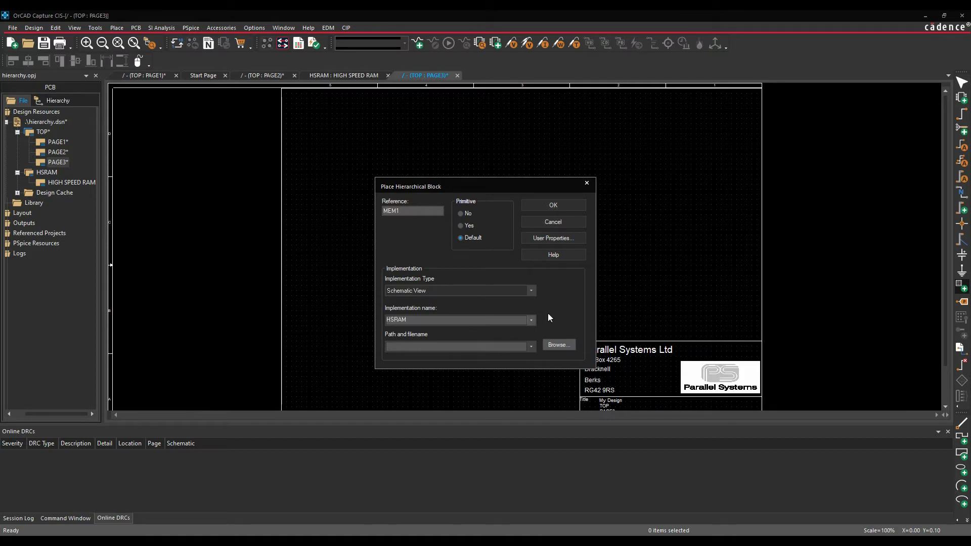
Draw the MEM1 block rectangle near the top of PAGE3 and zoom in.
click(561, 204)
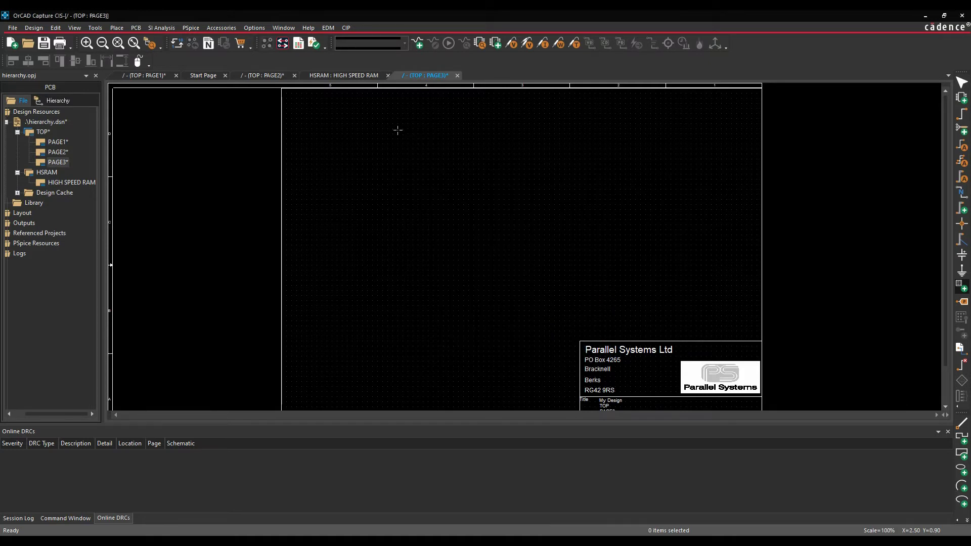
drag(383, 120, 551, 229)
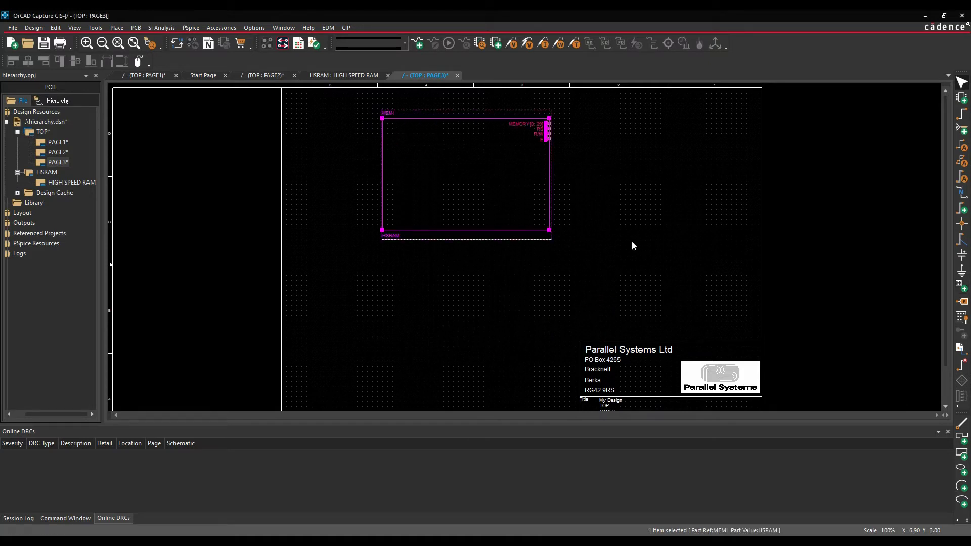
key(i)
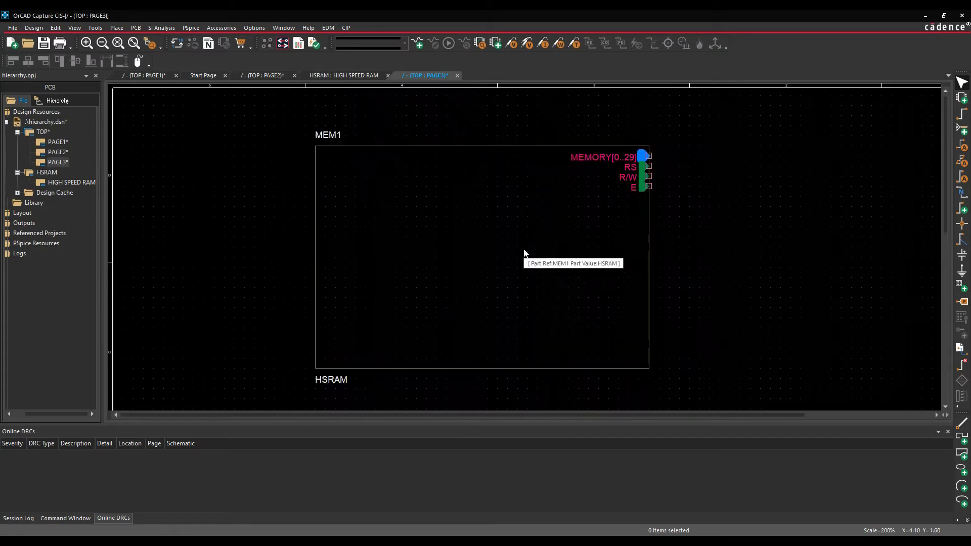
Move MEMORY[0..29] to the left edge, E to bottom-right and R/W to bottom-left.
click(645, 159)
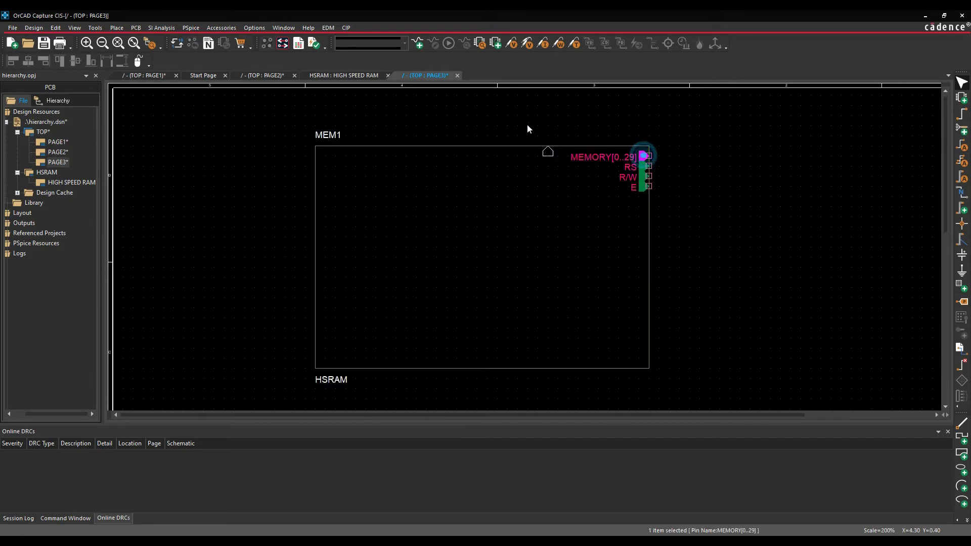
key(h)
click(641, 187)
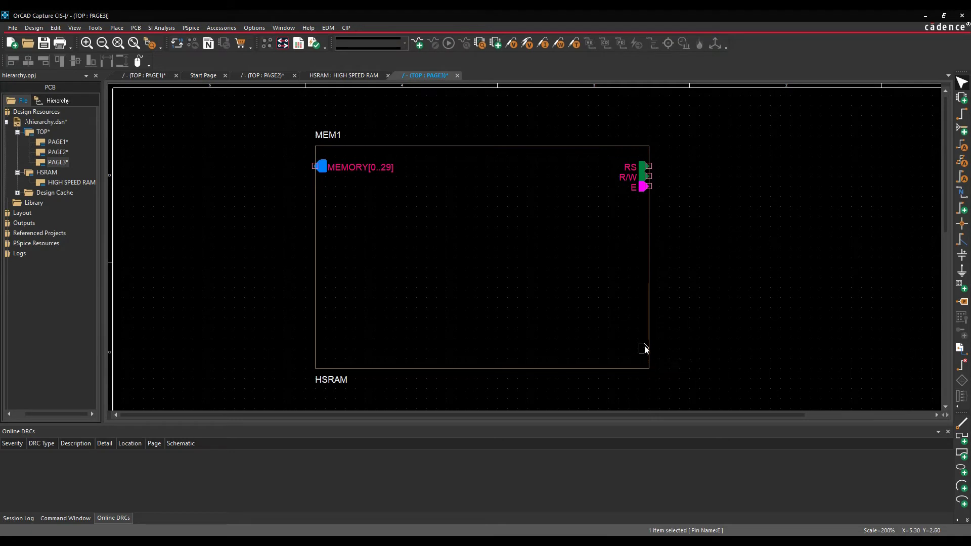
drag(645, 348, 643, 348)
drag(641, 176, 323, 348)
click(770, 287)
Descend into MEM1's schematic, then ascend back to PAGE3.
double_click(514, 252)
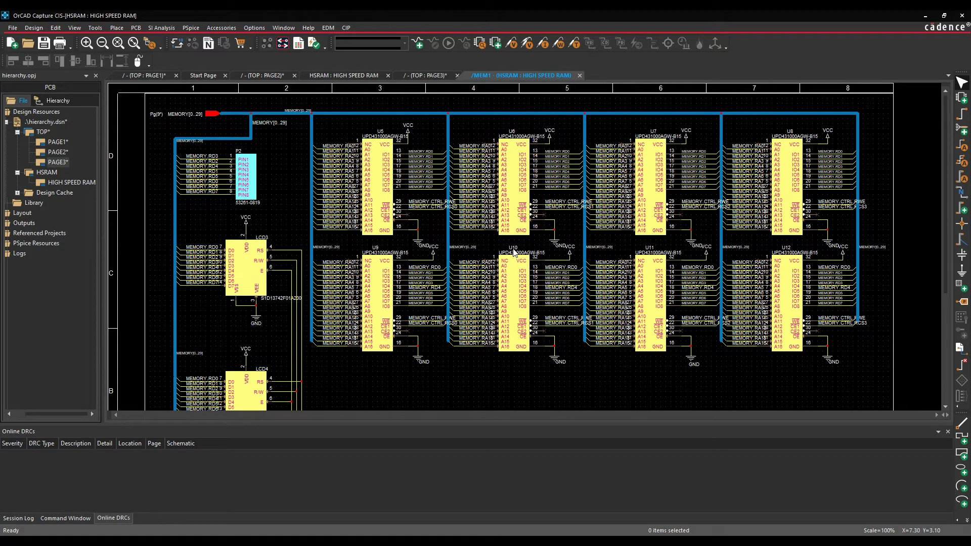
scroll(281, 309, down, 4)
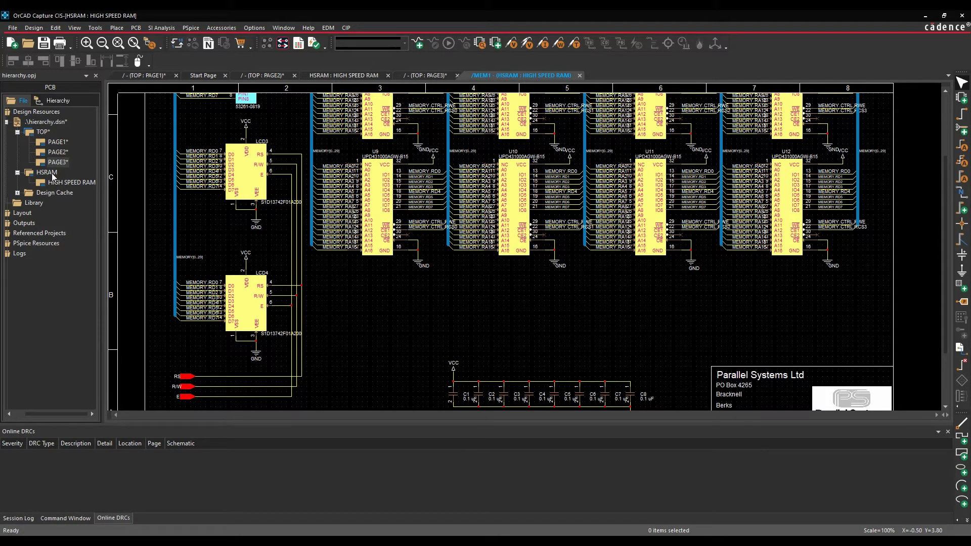
right_click(431, 295)
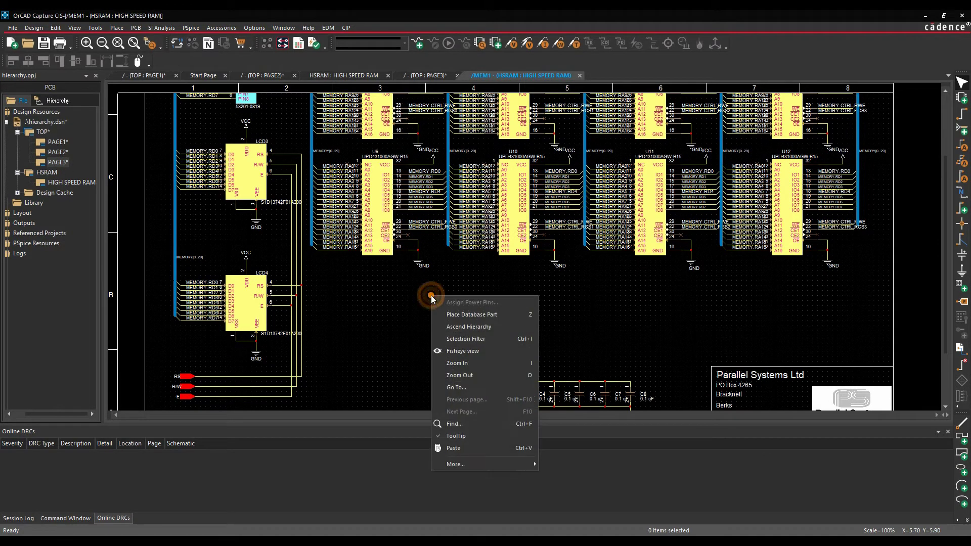
click(495, 327)
click(769, 279)
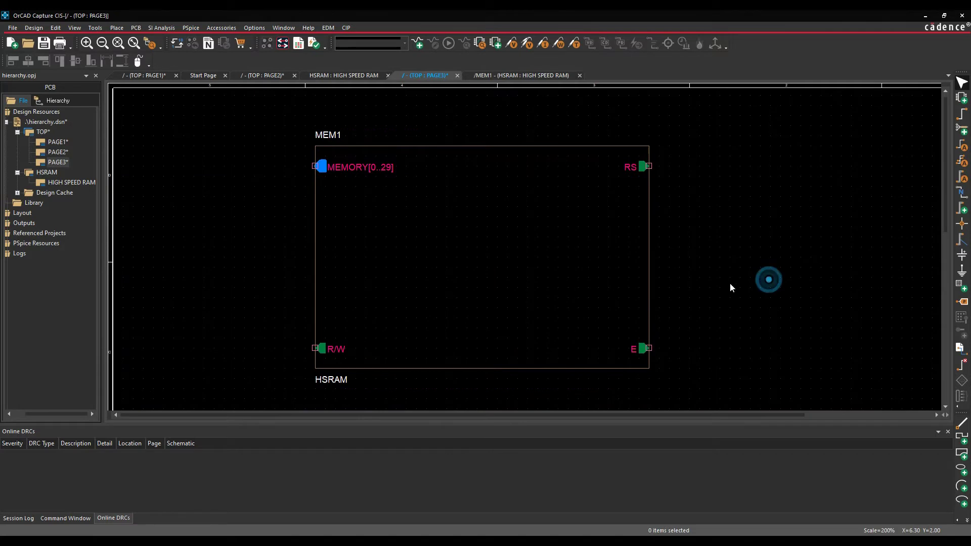
Descend into MEM1 again and scroll to the RS, R/W and E ports.
click(502, 245)
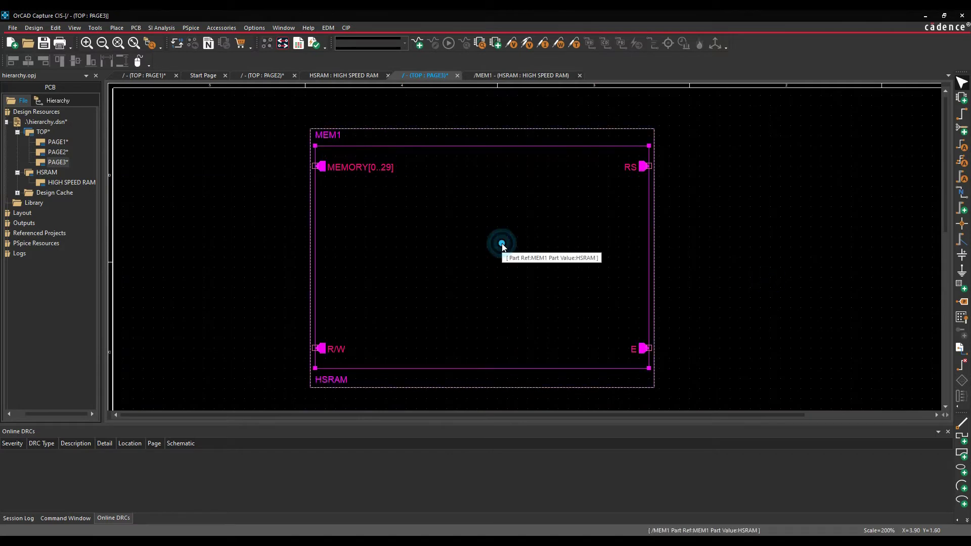
right_click(587, 250)
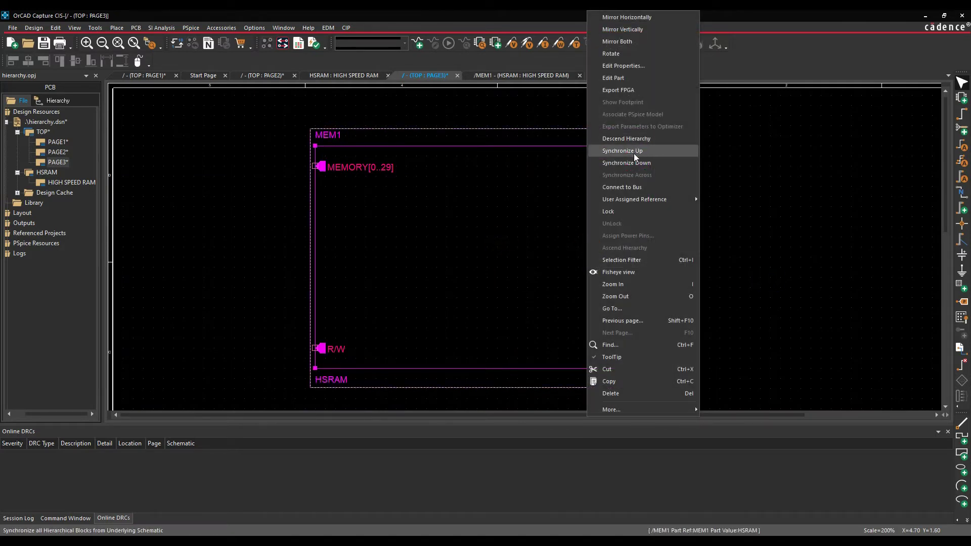
click(634, 139)
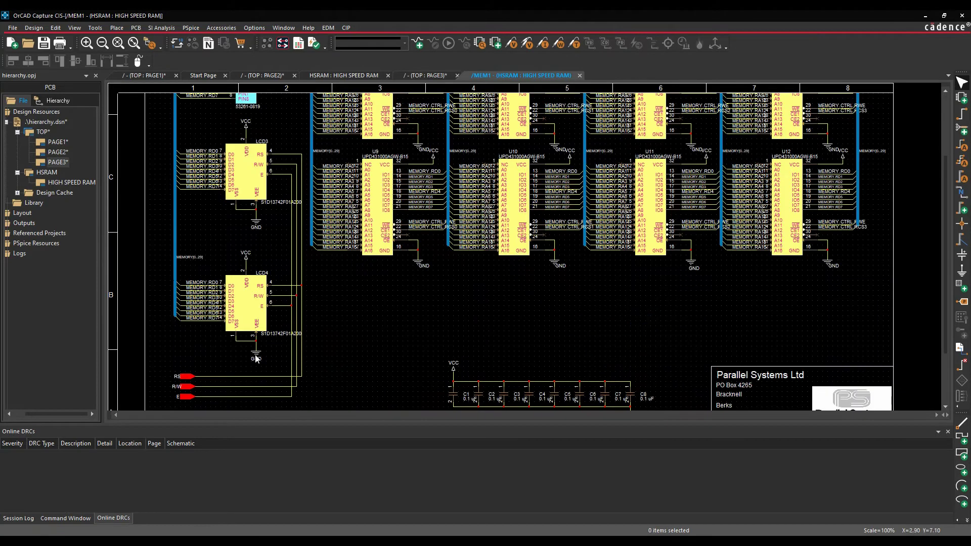
scroll(222, 355, down, 2)
ctrl+scroll(191, 345, up, 1)
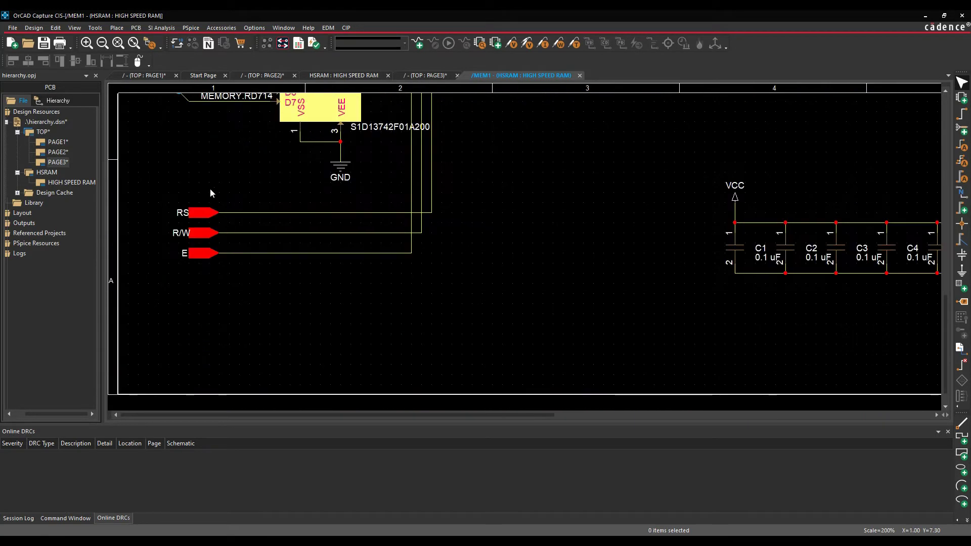
Copy the E port below itself and rename the copy STEVE, label on its left.
click(201, 255)
mouse_move(201, 257)
mouse_down()
mouse_move(215, 304)
mouse_move(195, 276)
mouse_move(200, 258)
mouse_up()
click(199, 286)
double_click(186, 275)
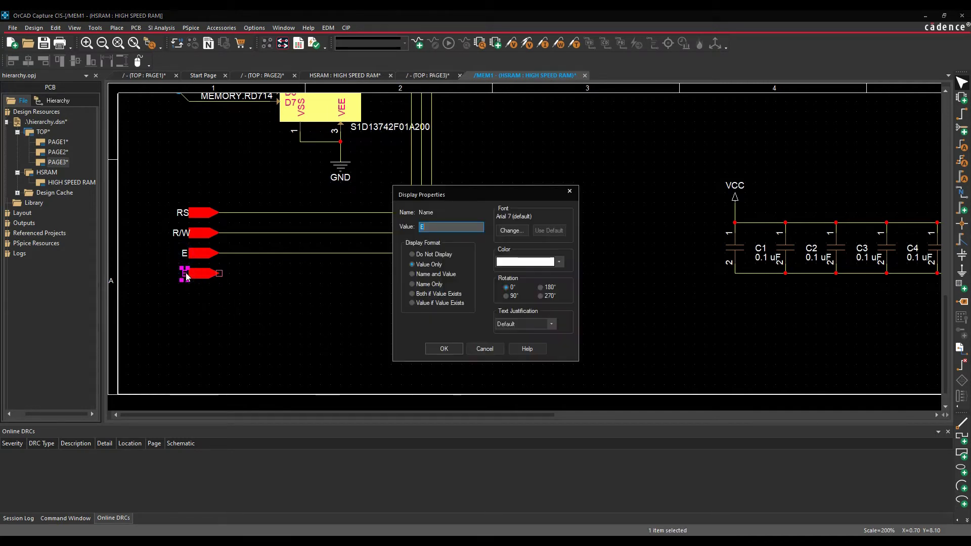
text(STEVE)
click(439, 348)
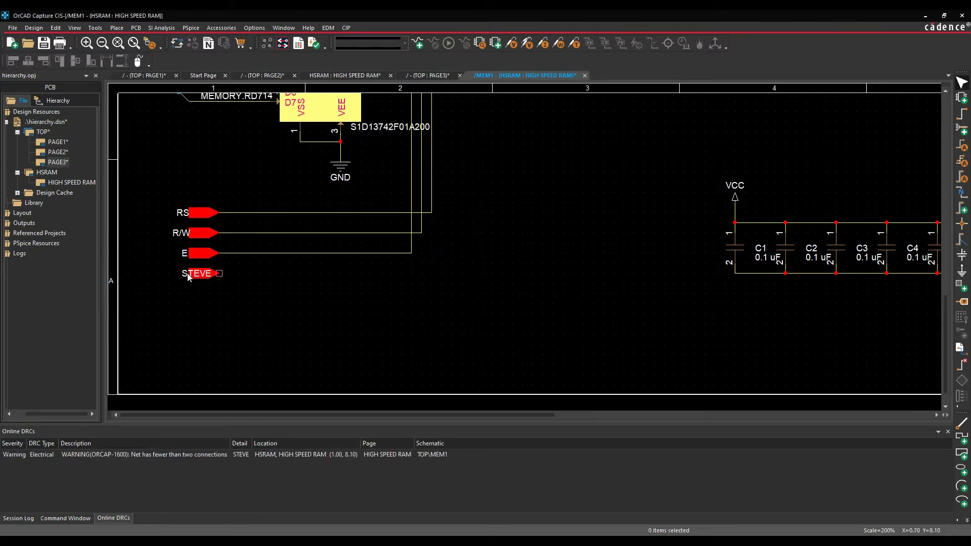
drag(187, 277, 157, 277)
click(318, 330)
Ascend to PAGE3, synchronize MEM1 up, and move its STEVE pin to the left edge.
click(530, 138)
right_click(530, 141)
click(568, 169)
right_click(515, 238)
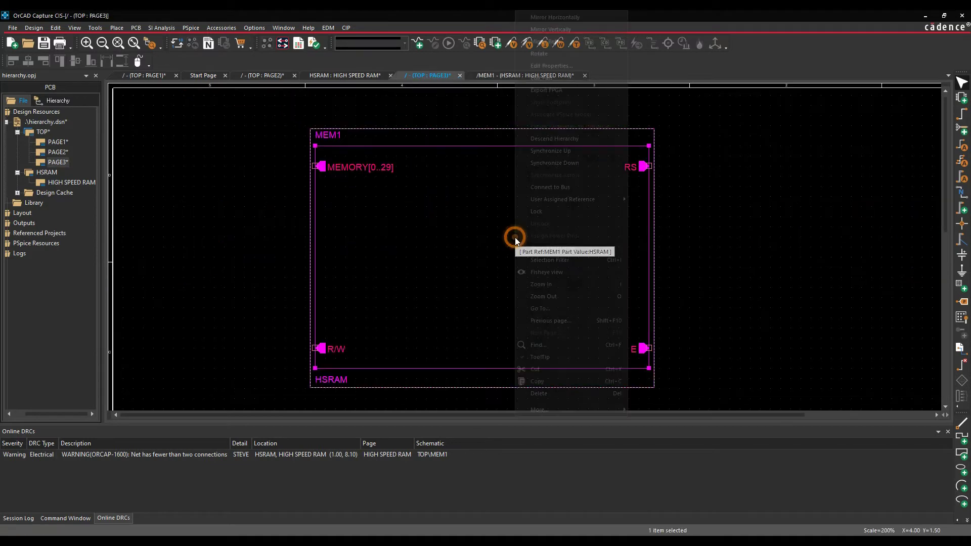
click(565, 151)
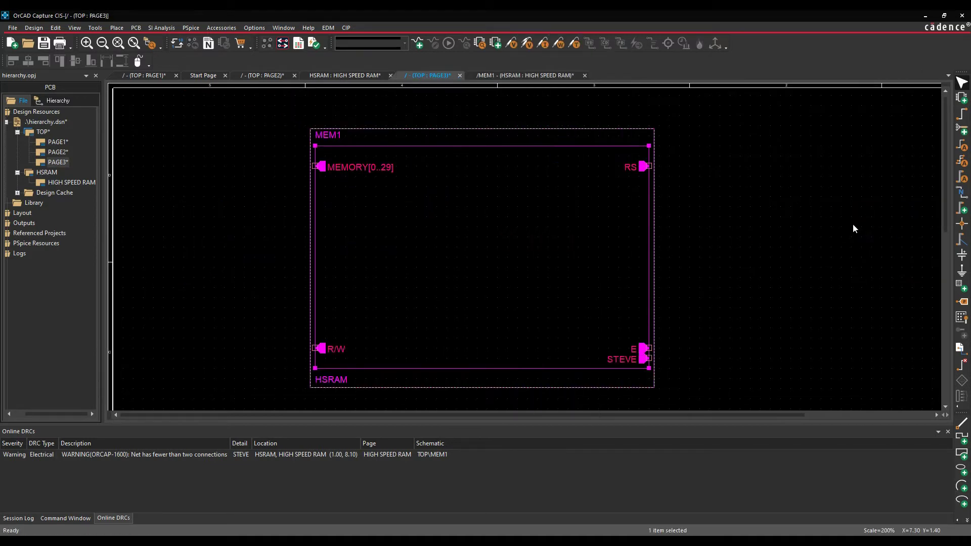
click(640, 358)
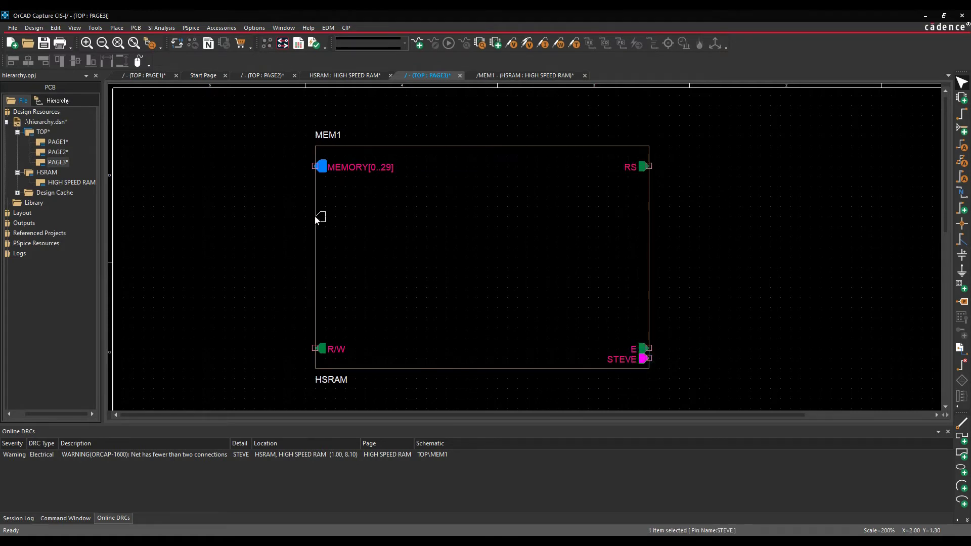
drag(319, 216, 319, 197)
click(433, 248)
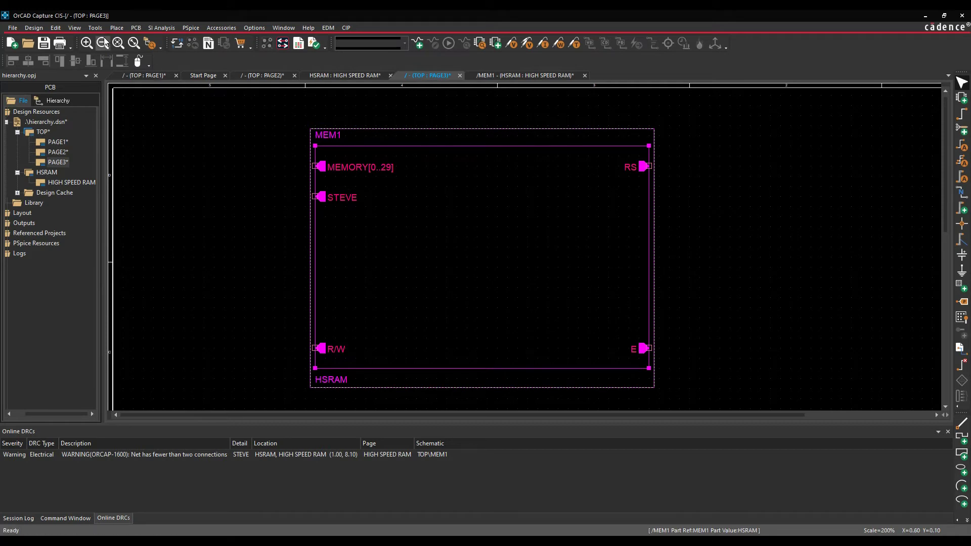
Add an Input hierarchical pin STEVE1 on MEM1's left edge.
click(116, 28)
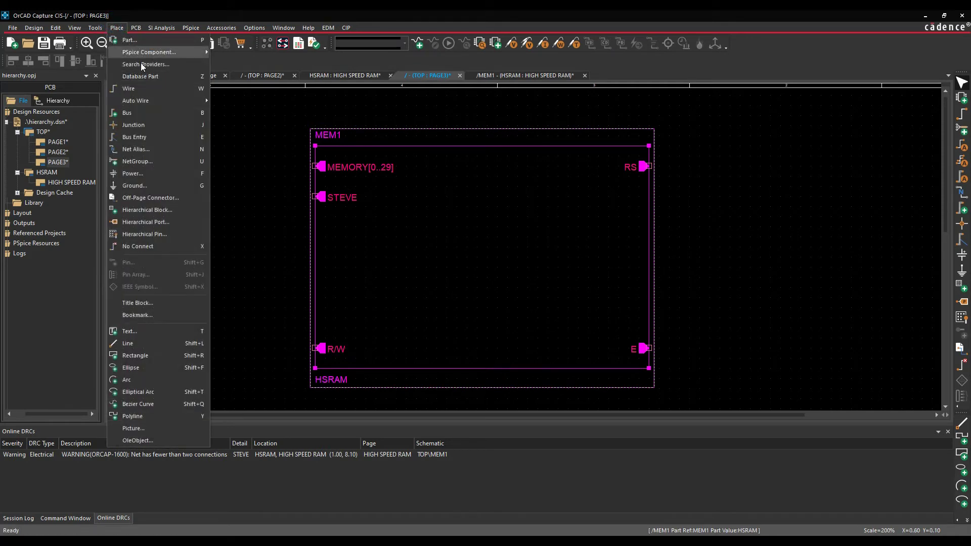
click(146, 234)
click(441, 259)
key(BackSpace)
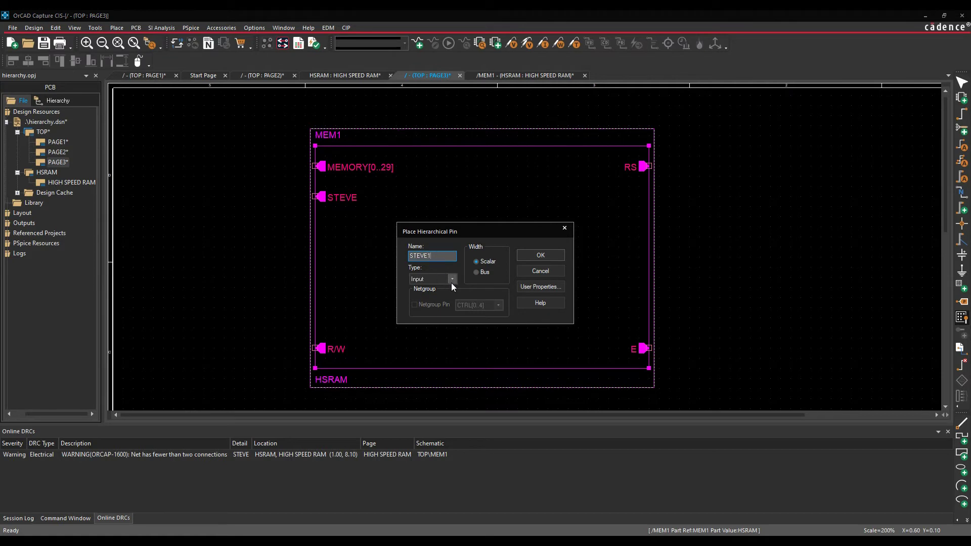
click(451, 282)
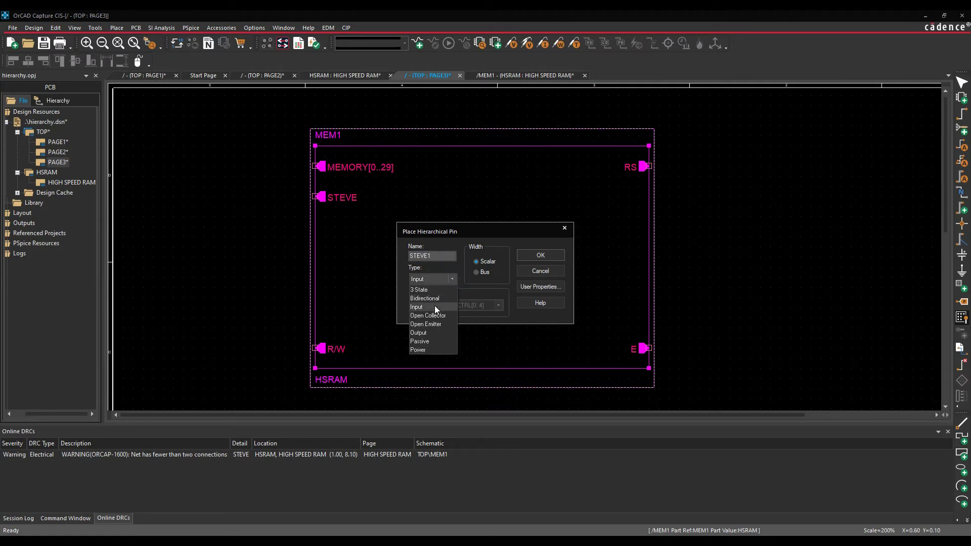
click(434, 306)
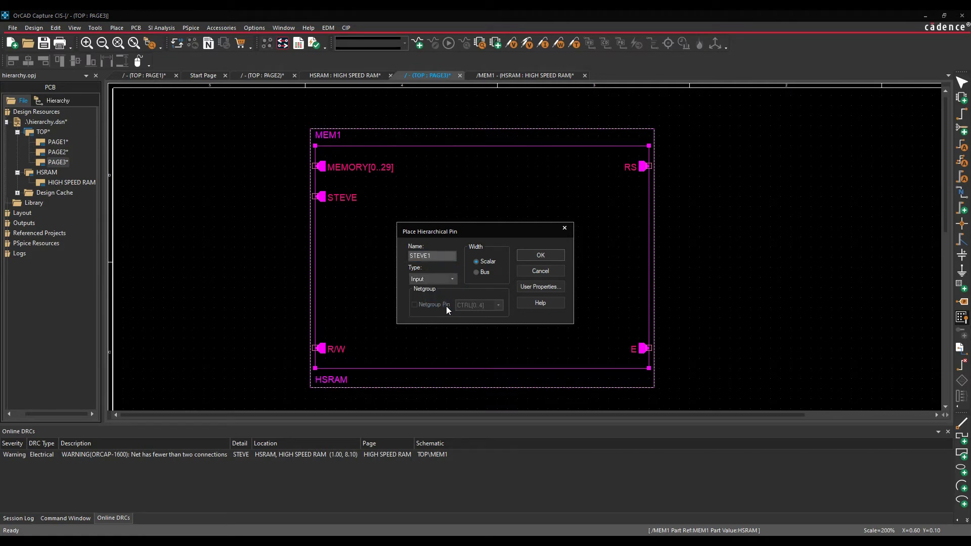
click(539, 255)
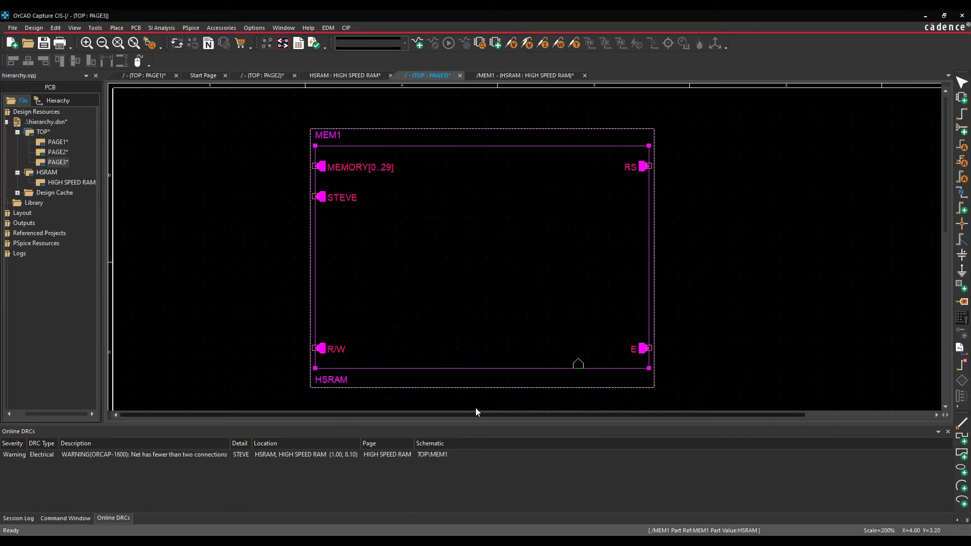
click(302, 247)
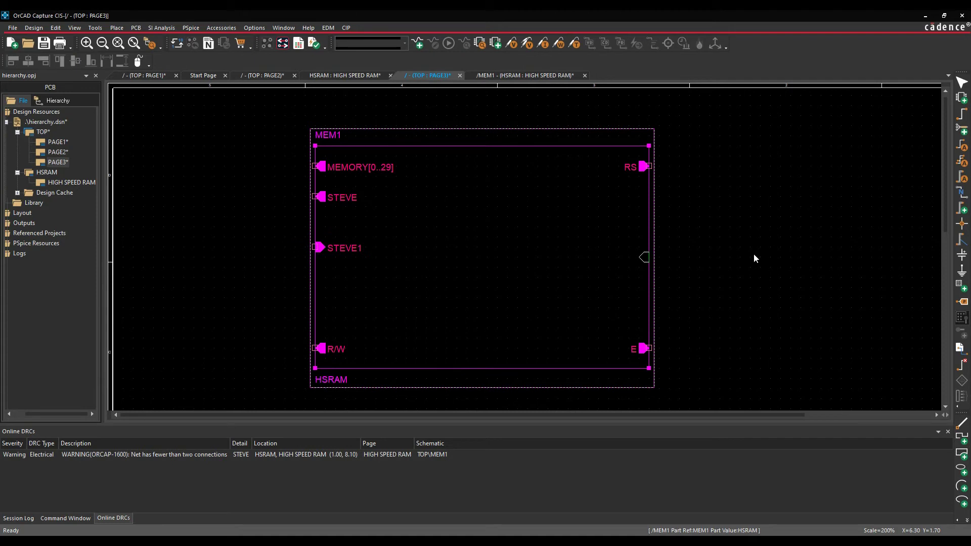
key(Escape)
Descend into MEM1, move the STEVE1 port below the E port, and ascend to PAGE3.
click(517, 263)
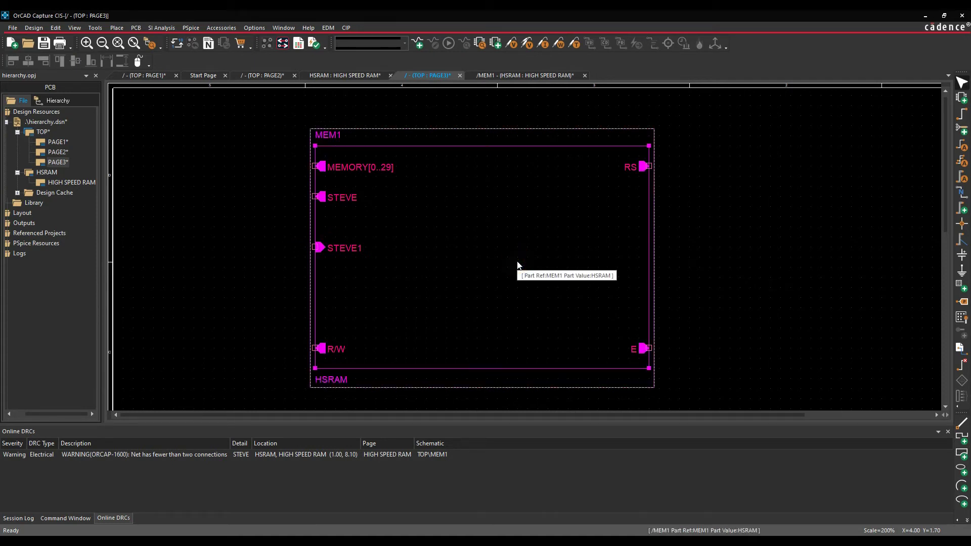
right_click(517, 263)
click(605, 160)
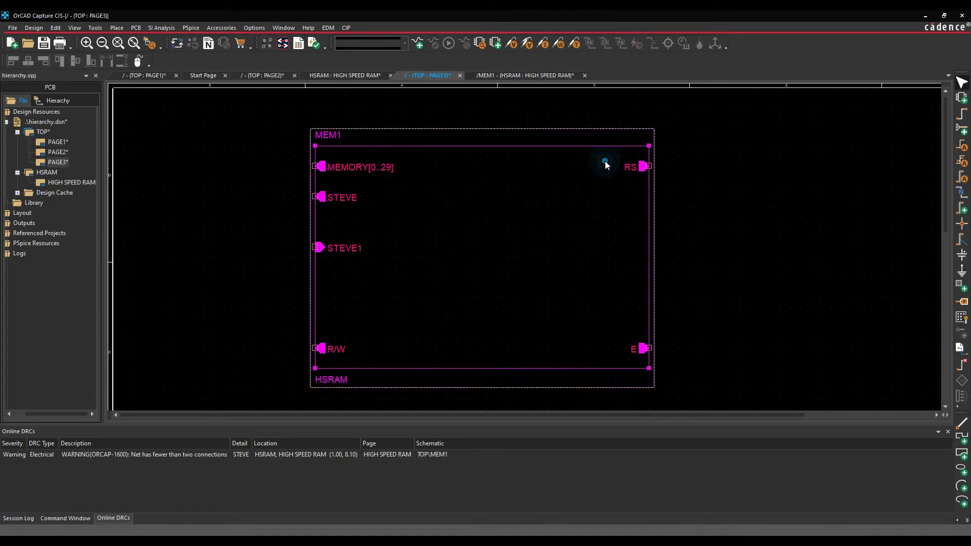
click(520, 290)
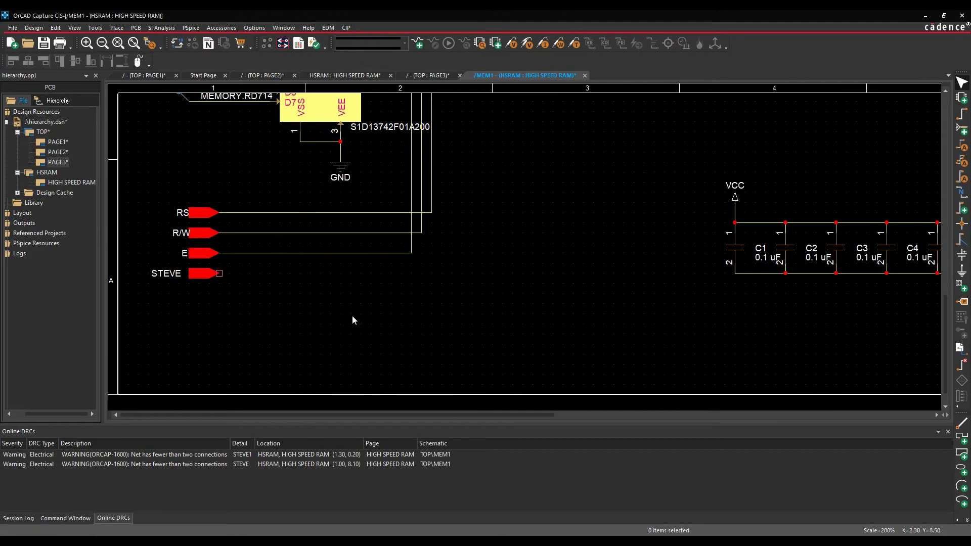
ctrl+scroll(352, 319, down, 5)
click(316, 105)
drag(316, 105, 296, 369)
click(362, 386)
ctrl+scroll(313, 374, up, 3)
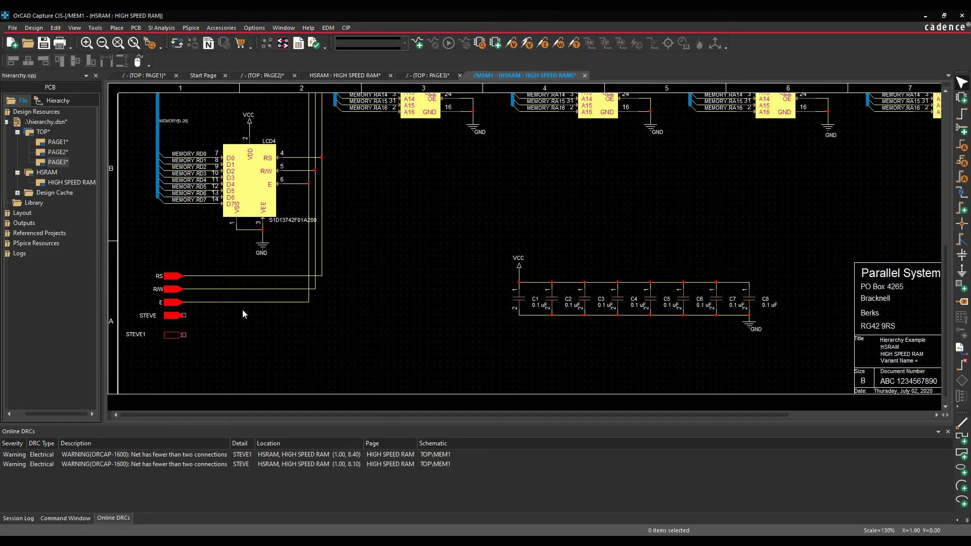
ctrl+scroll(242, 310, down, 3)
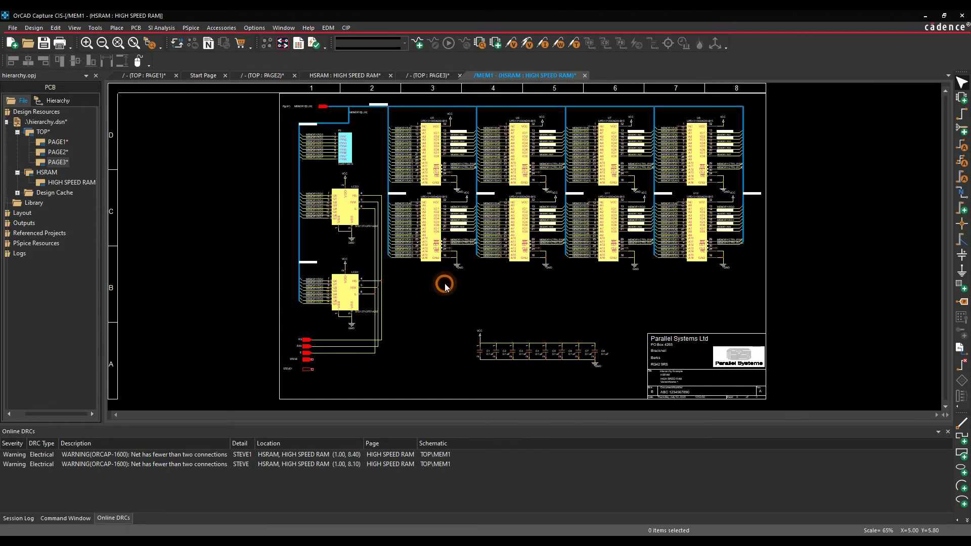
right_click(446, 294)
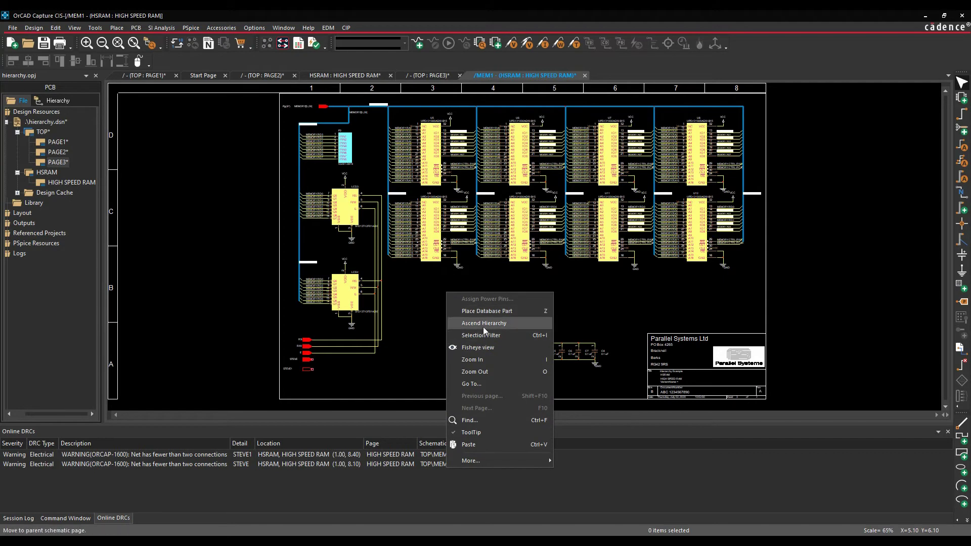
click(483, 325)
Open the MEM1 block's graphic in the part editor.
click(707, 260)
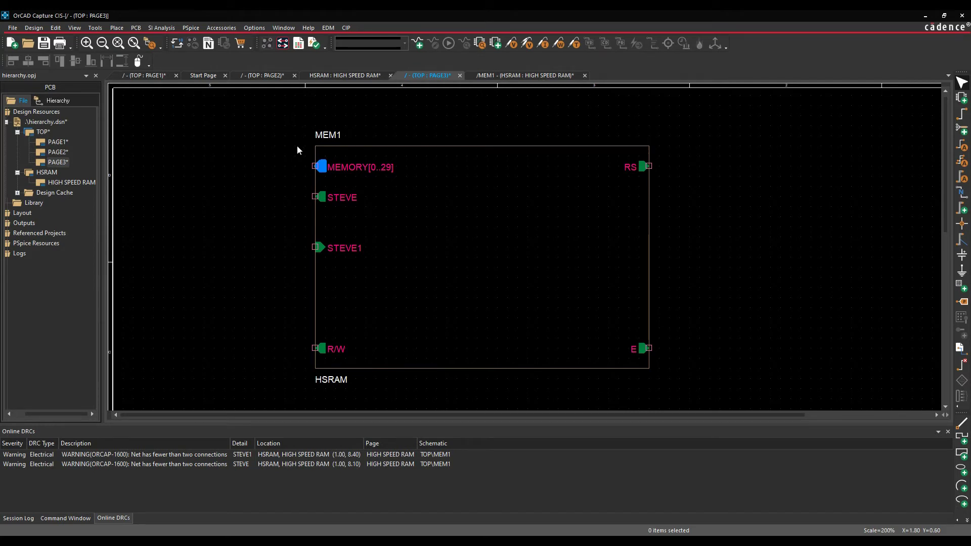
click(522, 250)
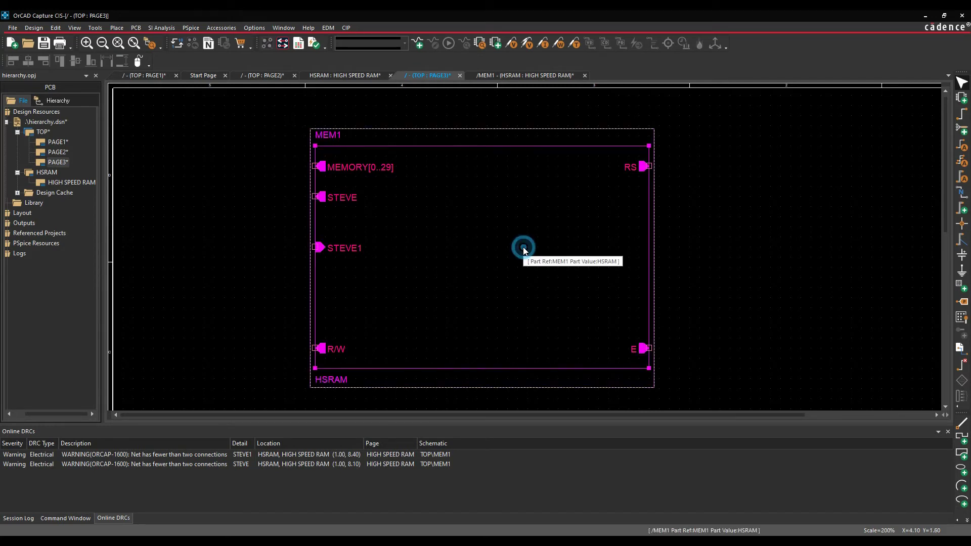
right_click(524, 249)
click(592, 78)
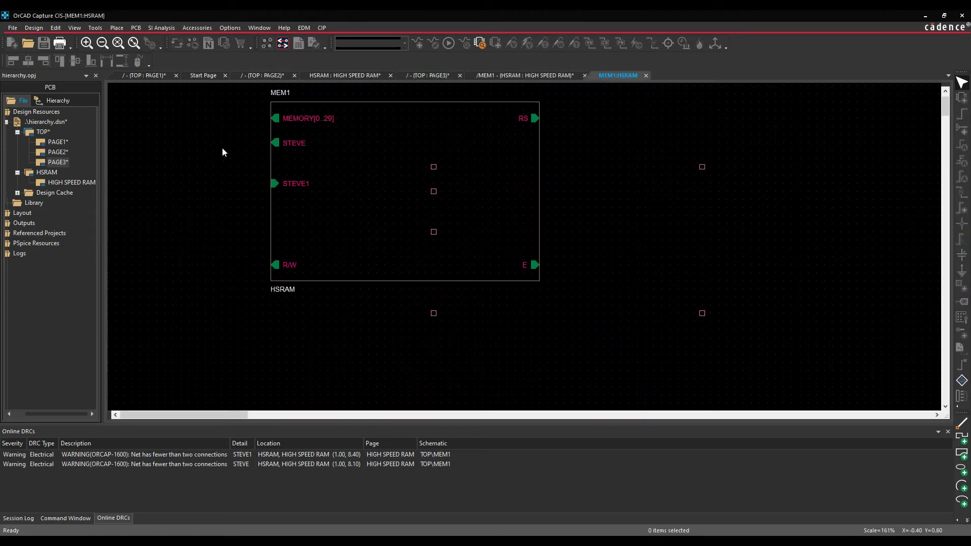
Insert the DDR memory JPEG picture at the block's top-left corner.
click(118, 28)
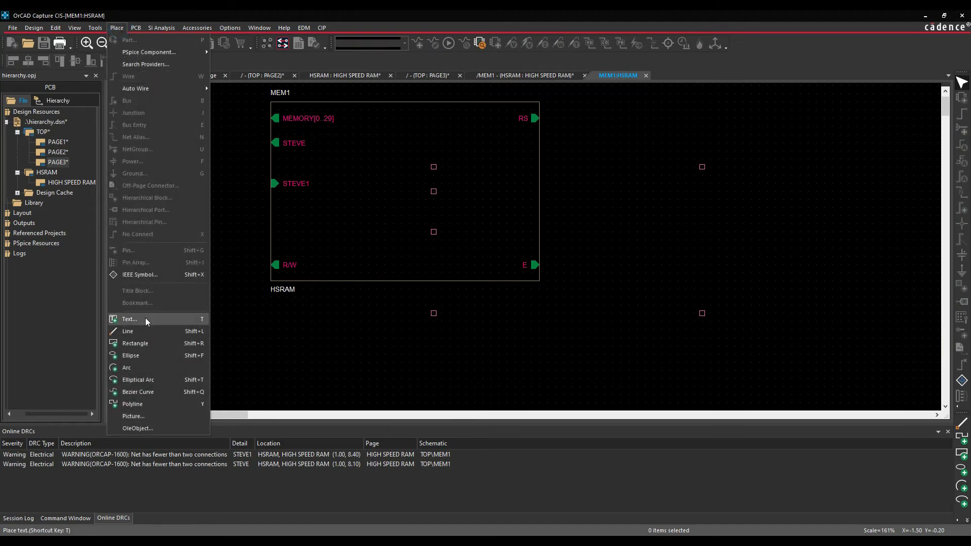
click(148, 415)
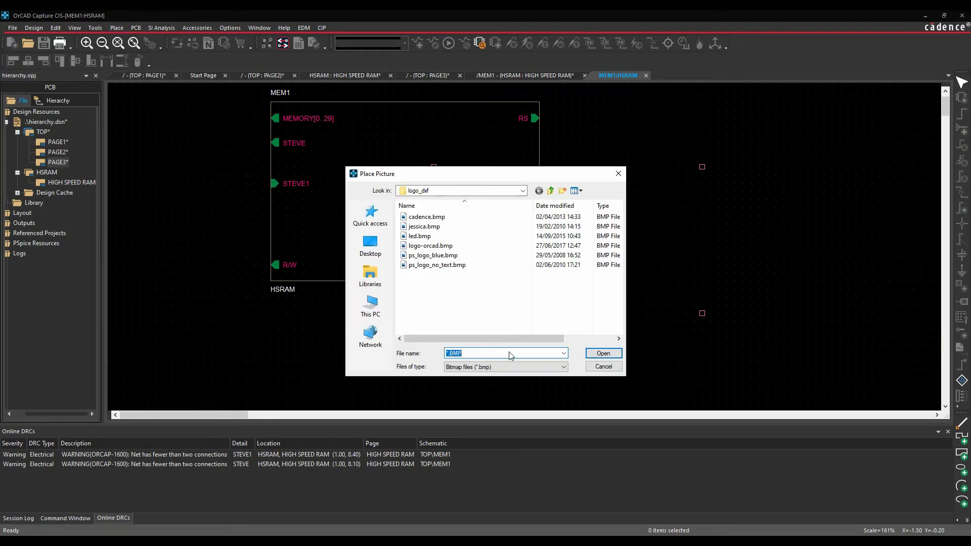
click(478, 367)
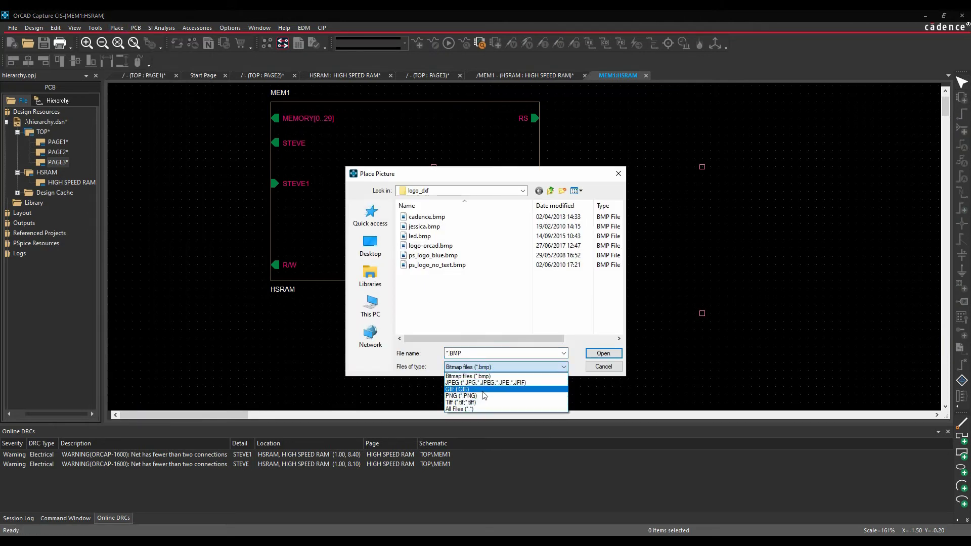
click(483, 383)
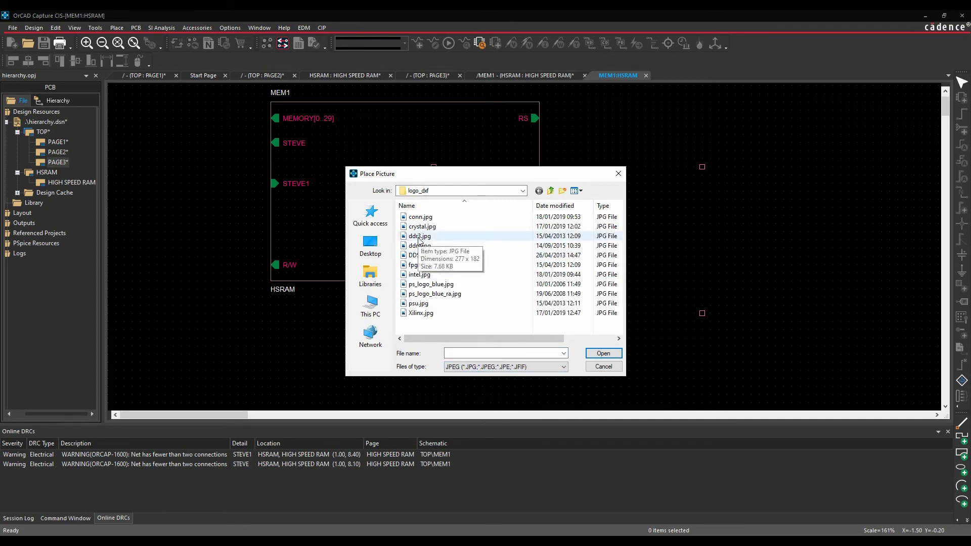
double_click(418, 237)
click(335, 140)
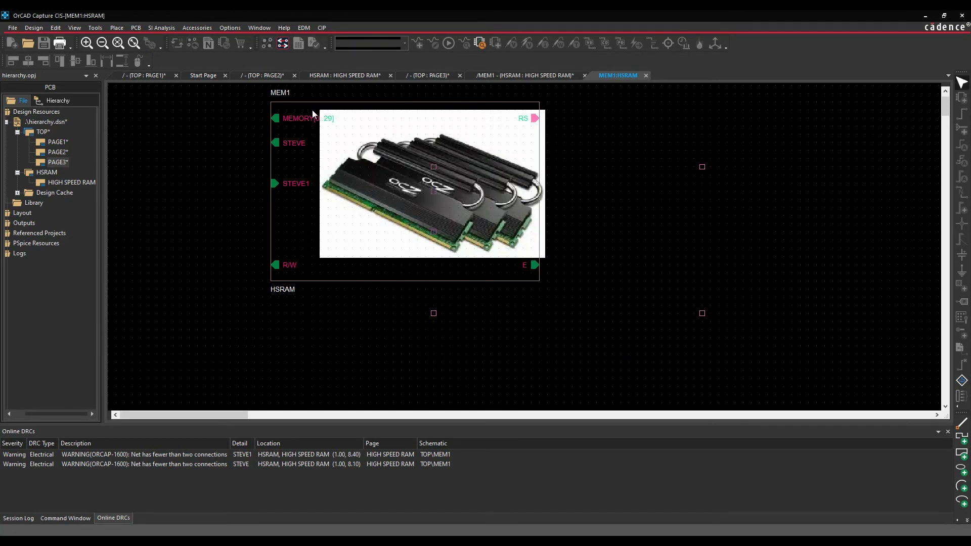
click(271, 103)
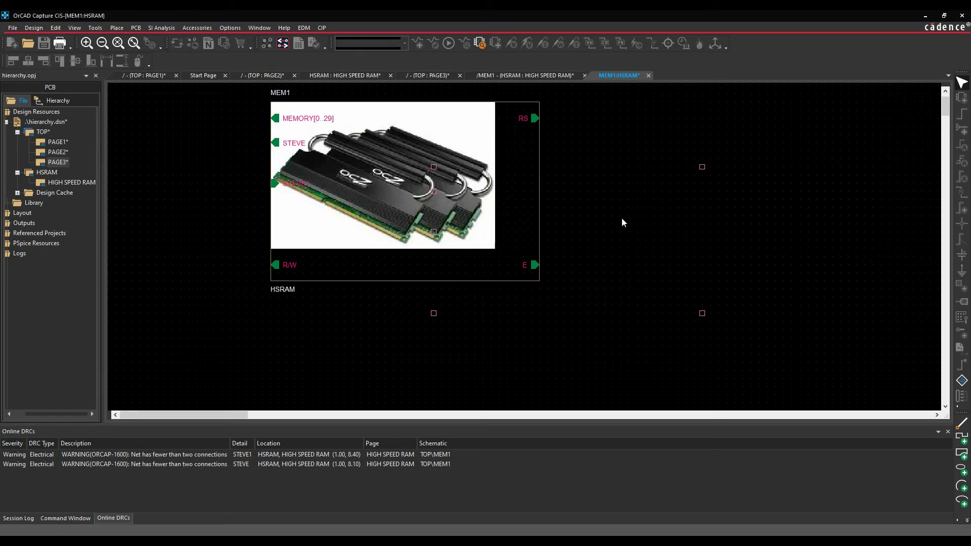
Stretch the DDR picture to fill the block and close the editor, saving changes.
ctrl+scroll(499, 264, up, 1)
click(518, 224)
drag(517, 222, 606, 286)
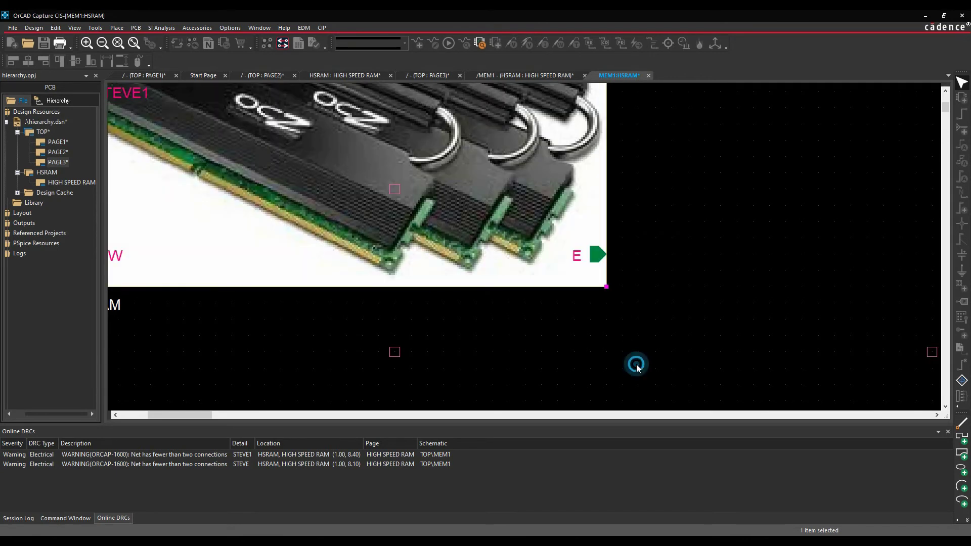
click(622, 332)
ctrl+scroll(622, 331, down, 2)
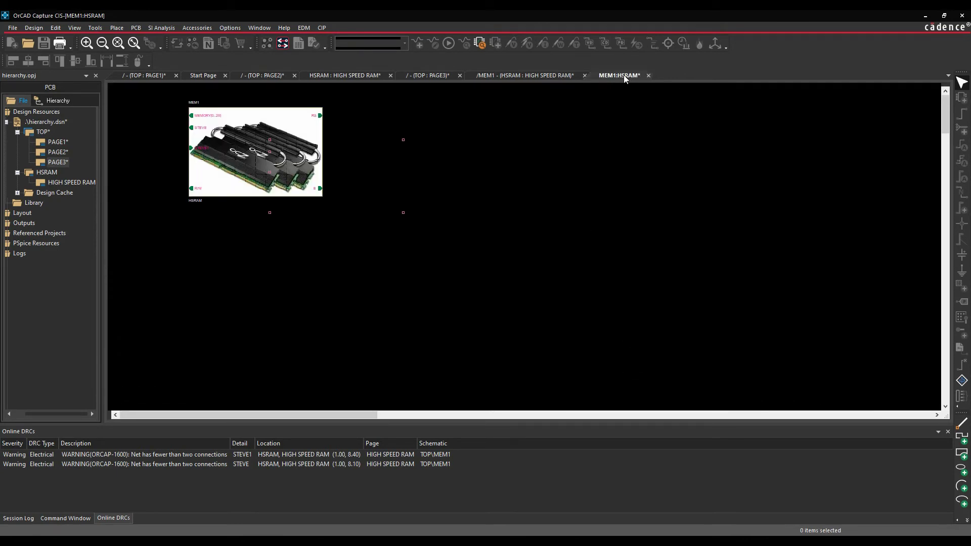
click(647, 75)
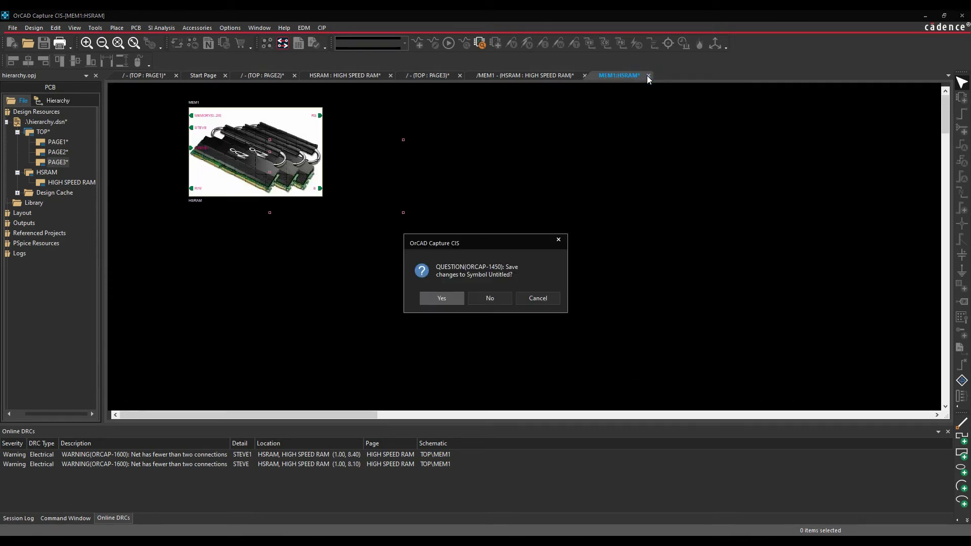
click(441, 298)
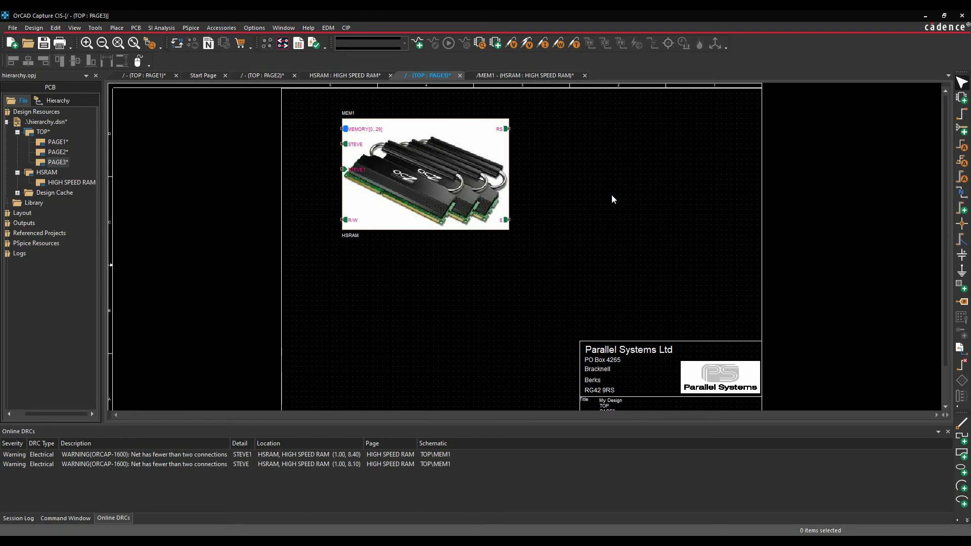
click(422, 183)
click(579, 212)
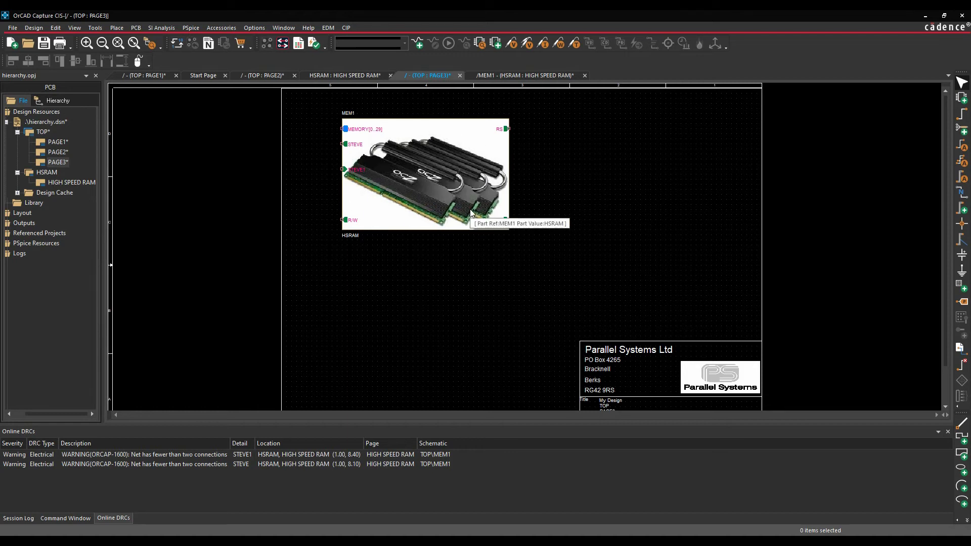
Descend into MEM1's HIGH SPEED RAM schematic, inspect LCD3's properties, then close them.
double_click(438, 188)
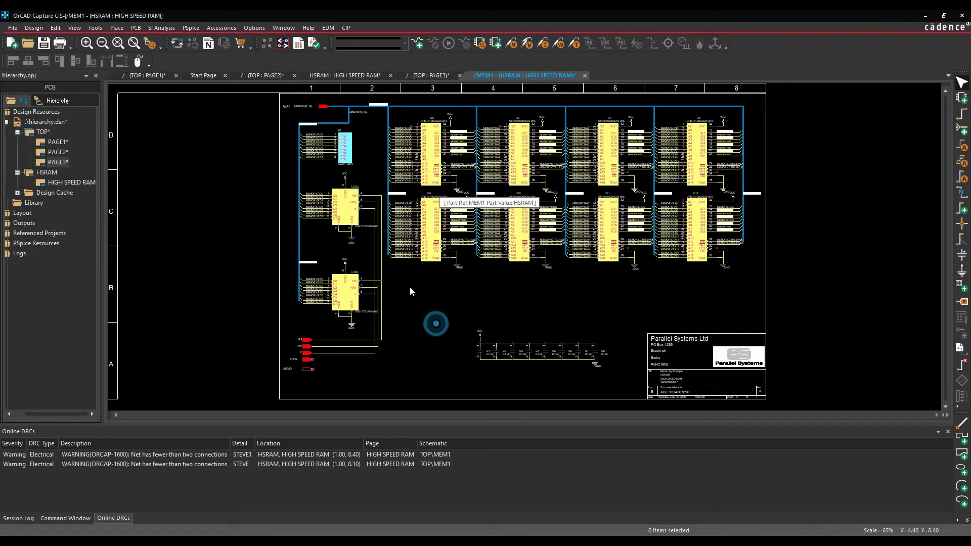
double_click(342, 208)
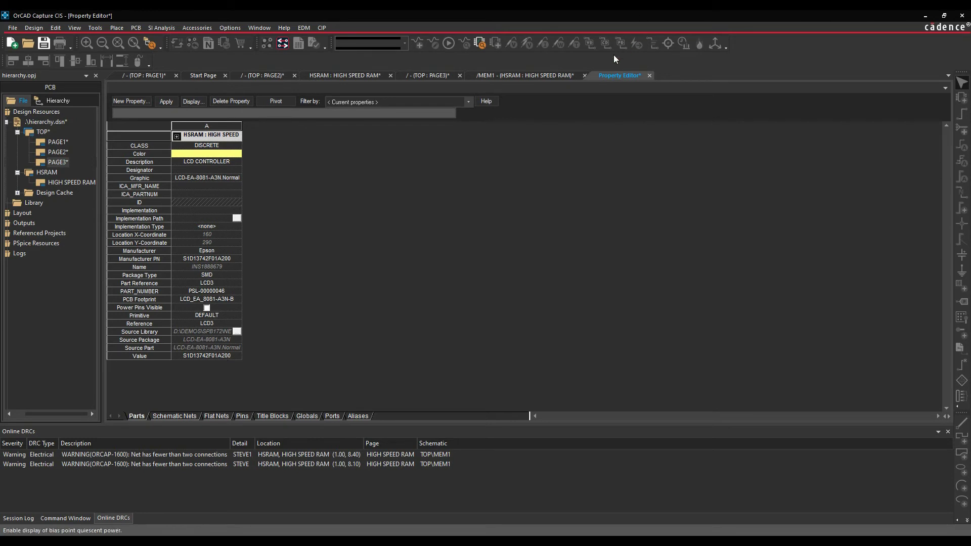
click(650, 75)
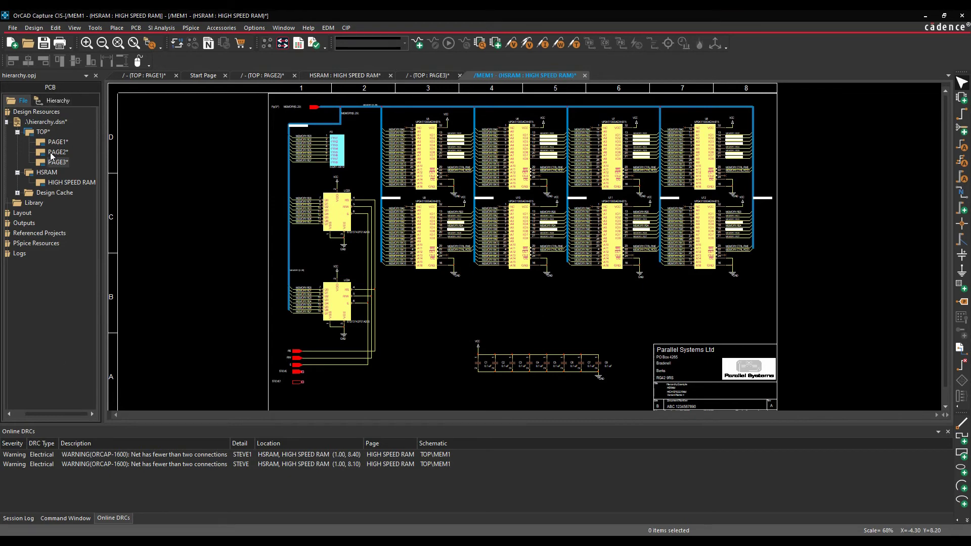
Bring up the Annotate dialog for the design and cancel it without changes.
click(45, 122)
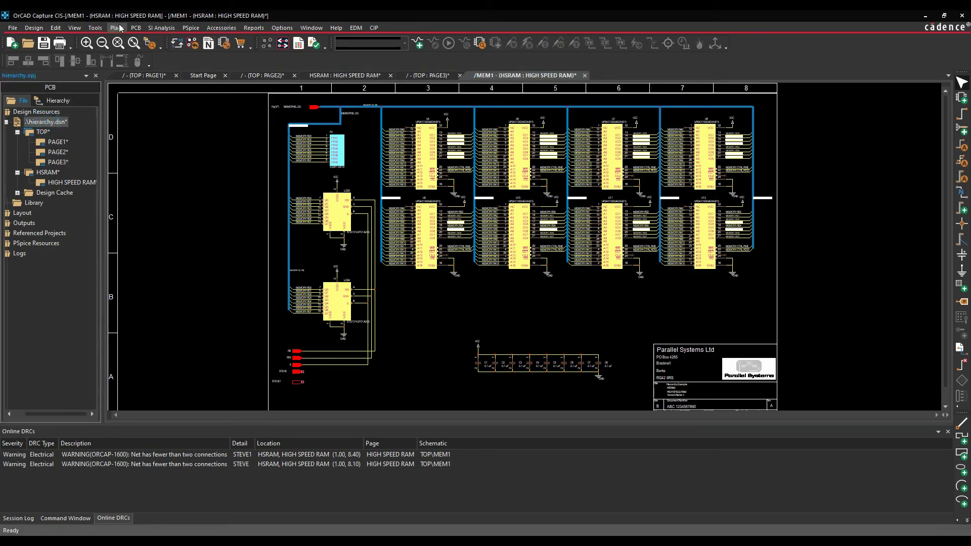
click(95, 28)
click(106, 33)
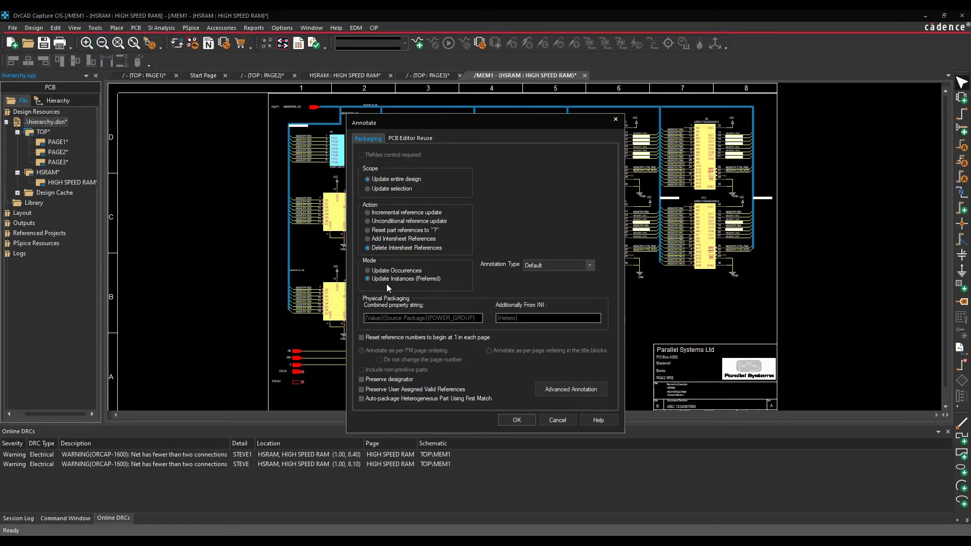
click(558, 421)
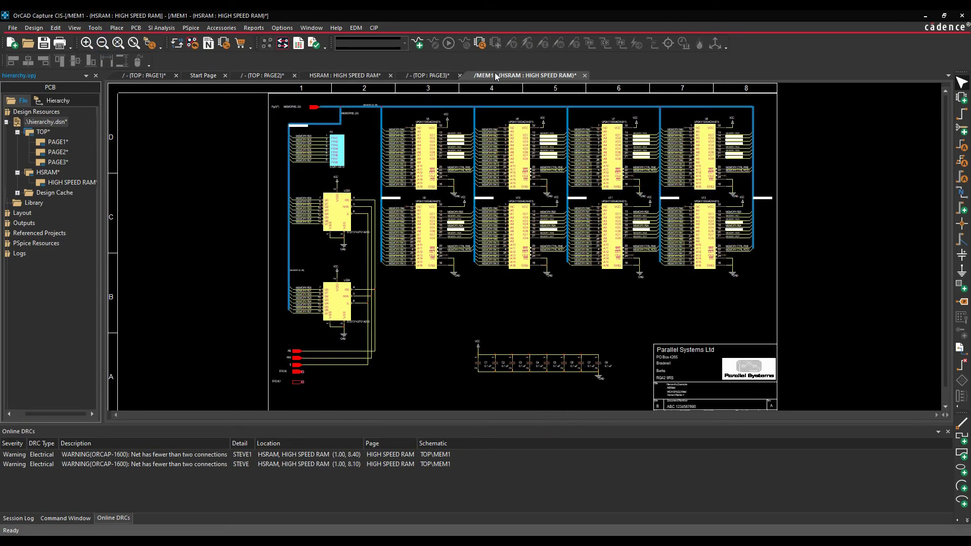
Close the /MEM1 schematic tab and return to the TOP : PAGE3 page.
click(560, 79)
click(585, 75)
click(431, 75)
Copy MEM1 below itself as MEM2, then open HIGH SPEED RAM from the project tree.
click(445, 211)
drag(439, 198, 343, 256)
click(545, 212)
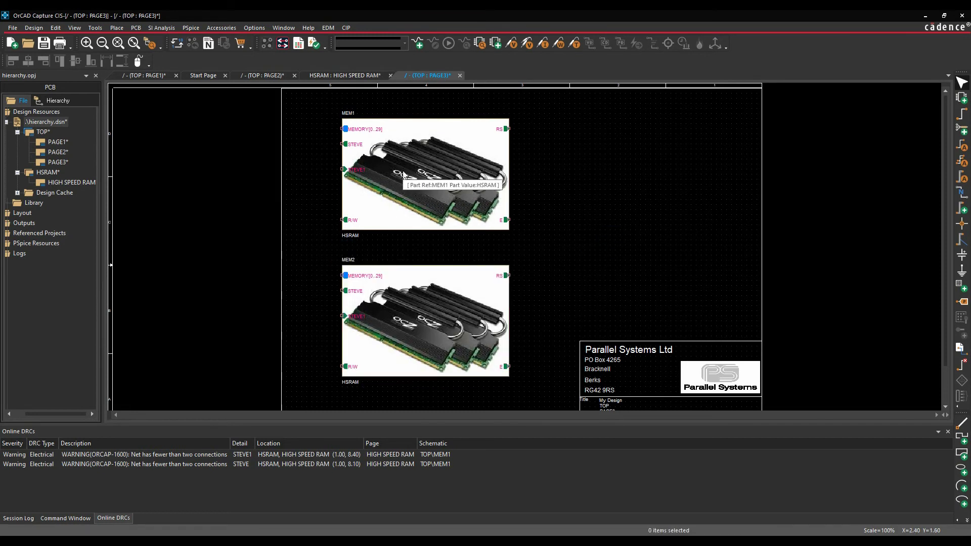
double_click(64, 183)
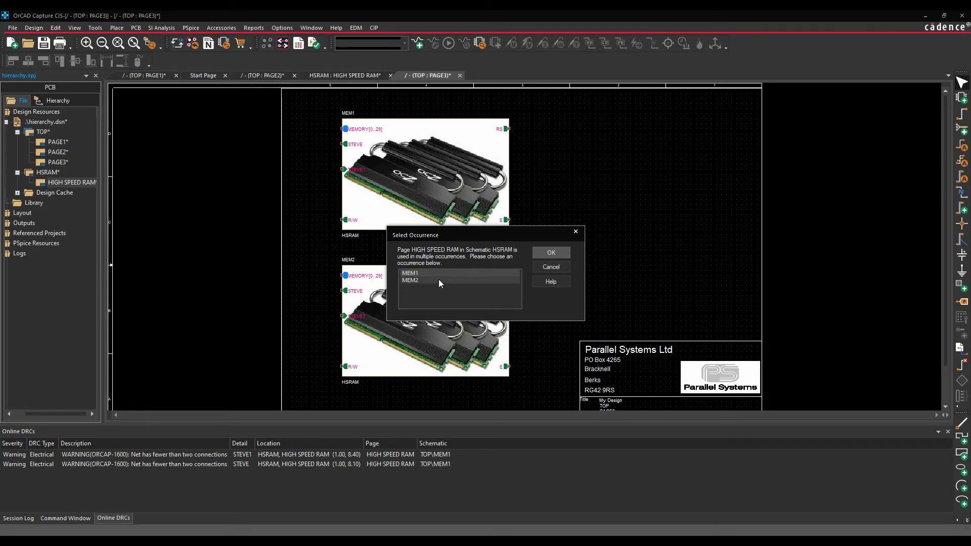
Cancel the occurrence prompt, enter MEM1, and expand LCD3's properties to /MEM1/LCD3 and /MEM2/LCD3 columns.
click(551, 252)
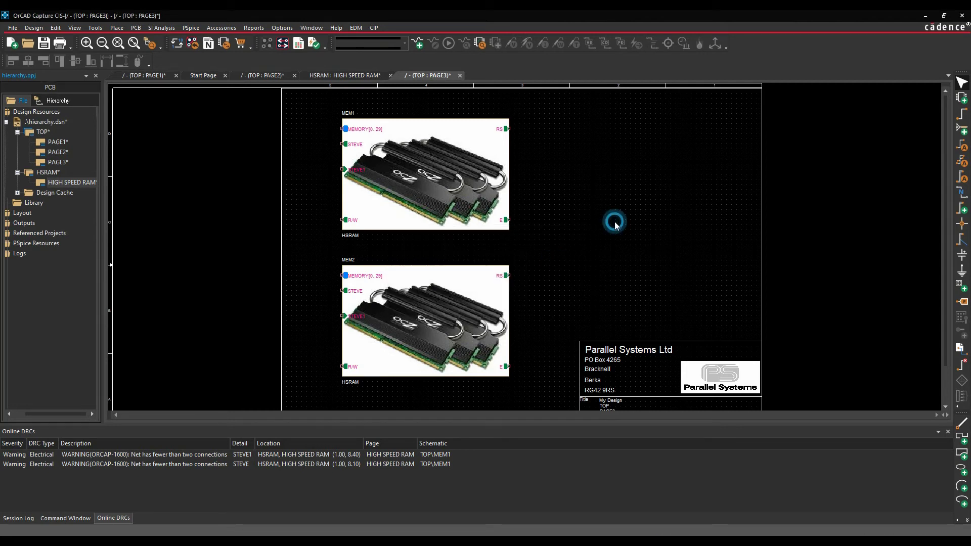
double_click(428, 163)
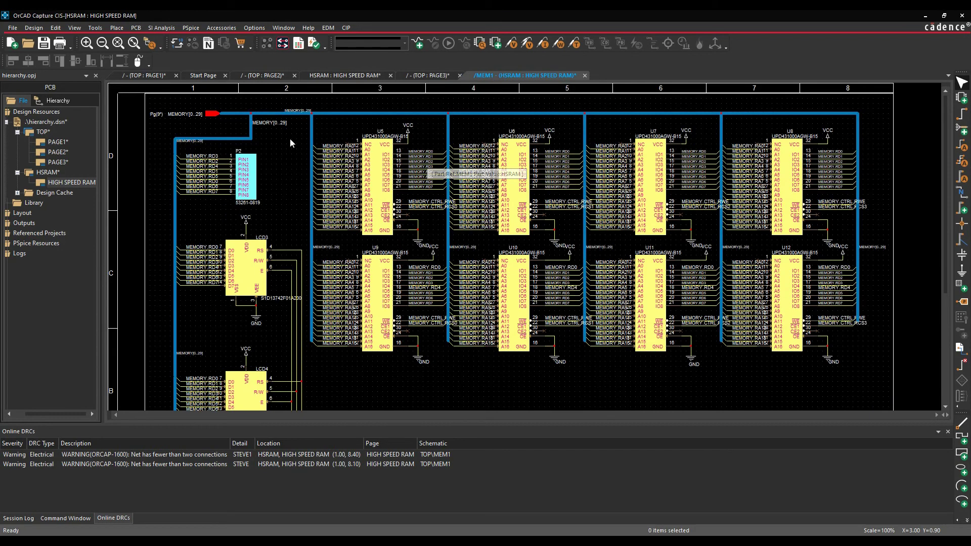
double_click(243, 257)
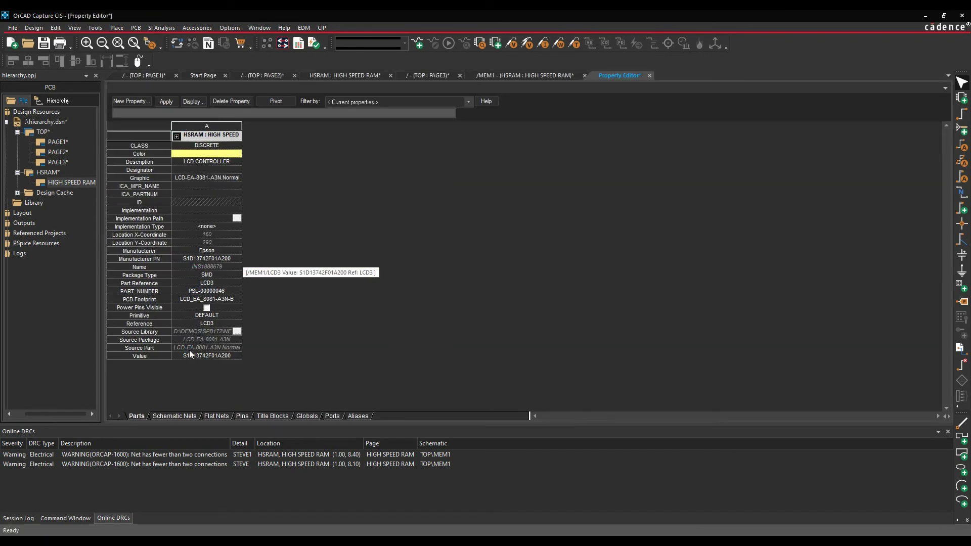
click(177, 138)
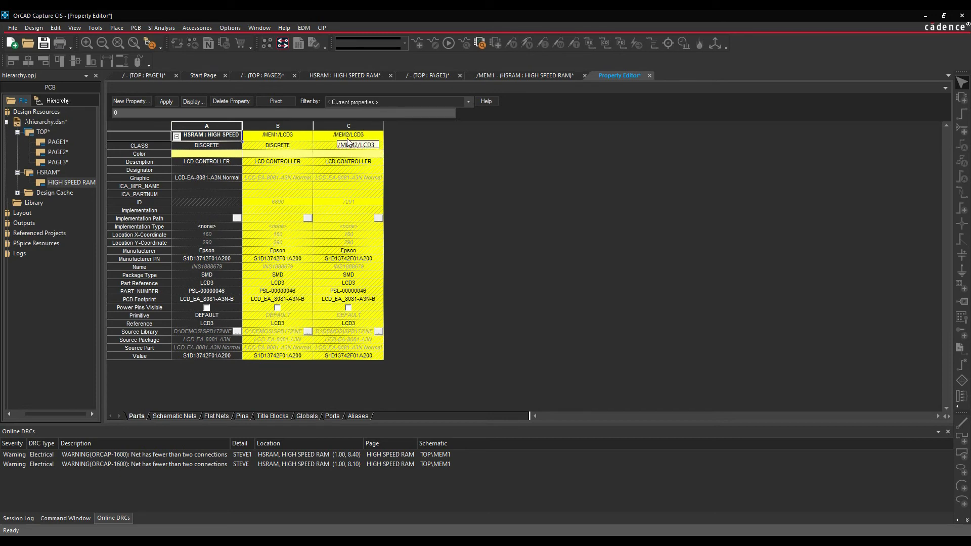
Close the Property Editor, deselect LCD3, and save the whole design.
click(649, 75)
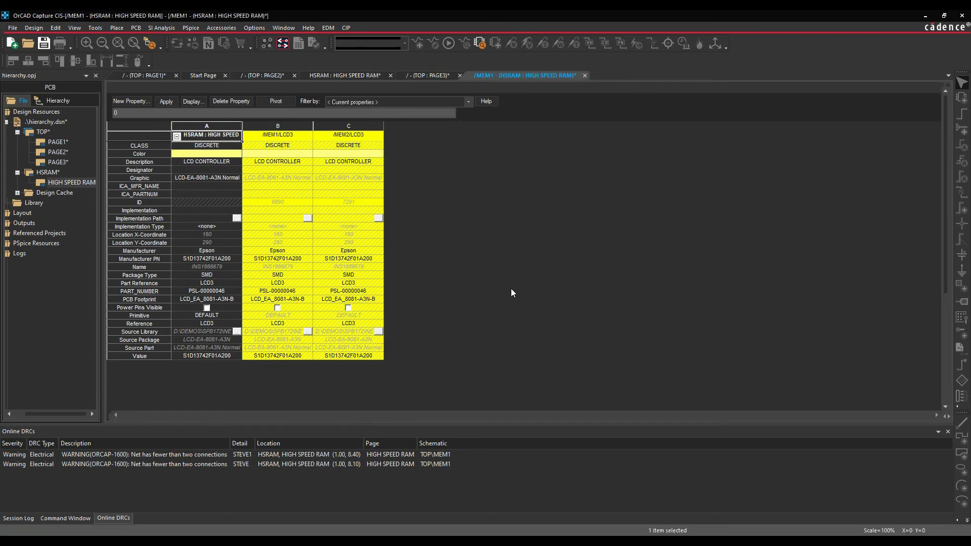
click(292, 167)
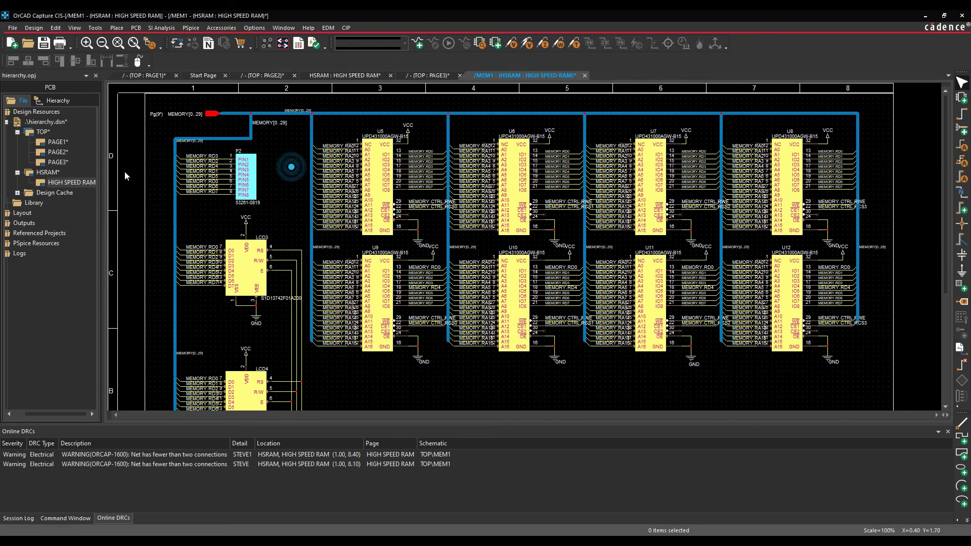
click(41, 130)
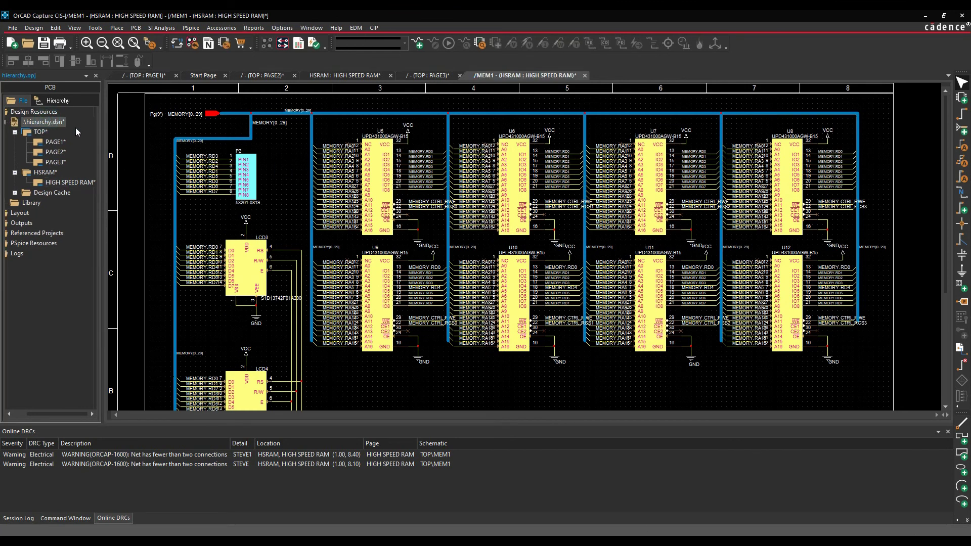
click(44, 42)
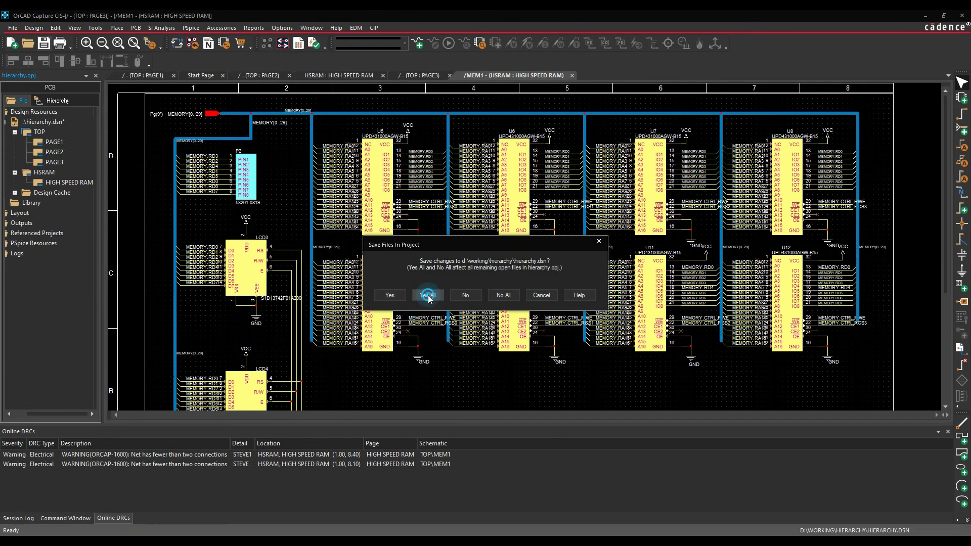
click(389, 294)
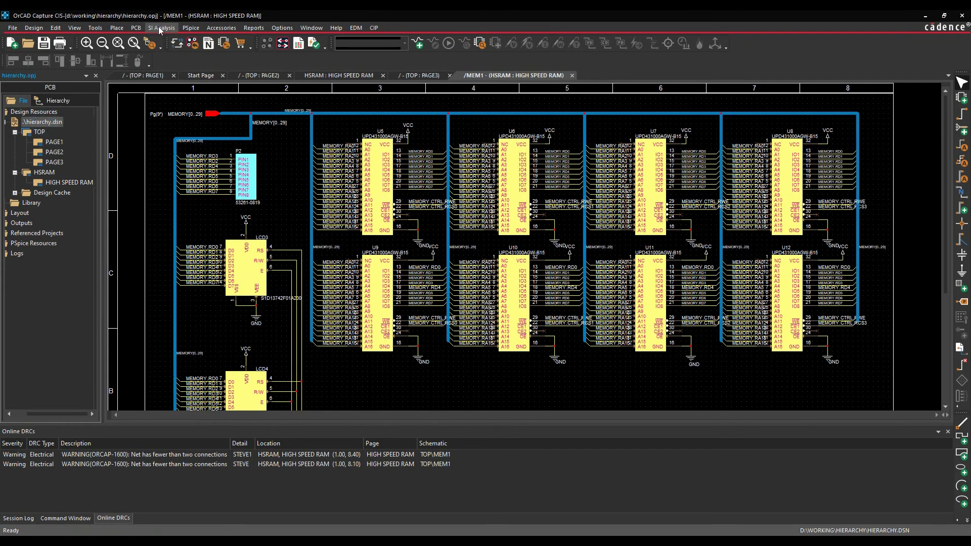
Annotate with Update Occurrences and Reset part references to '?', confirming the save.
click(95, 28)
click(115, 39)
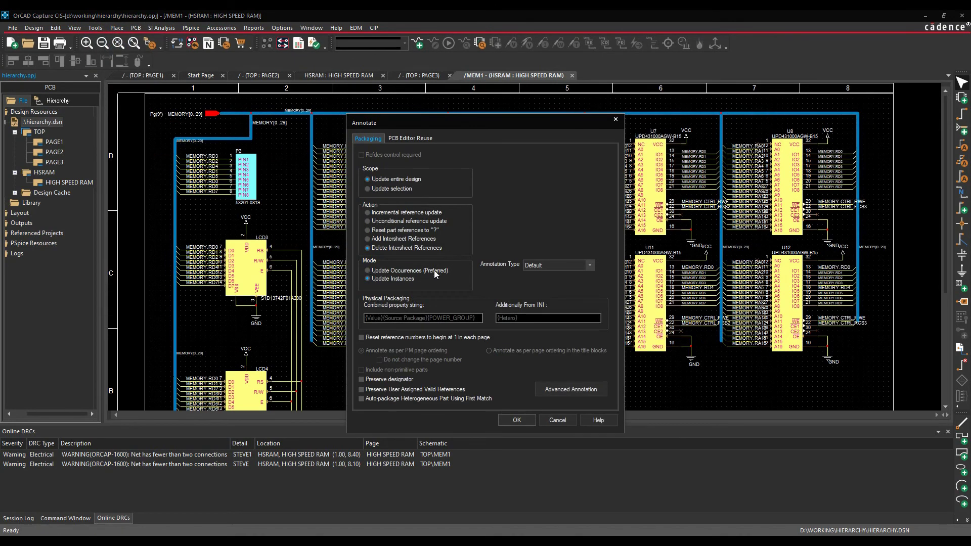
click(374, 272)
click(370, 230)
click(515, 419)
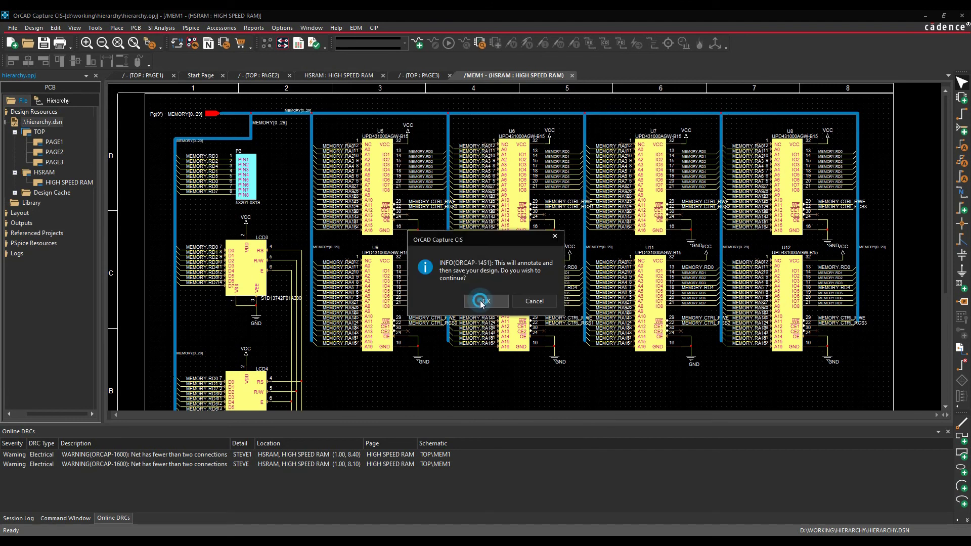
click(483, 301)
click(480, 300)
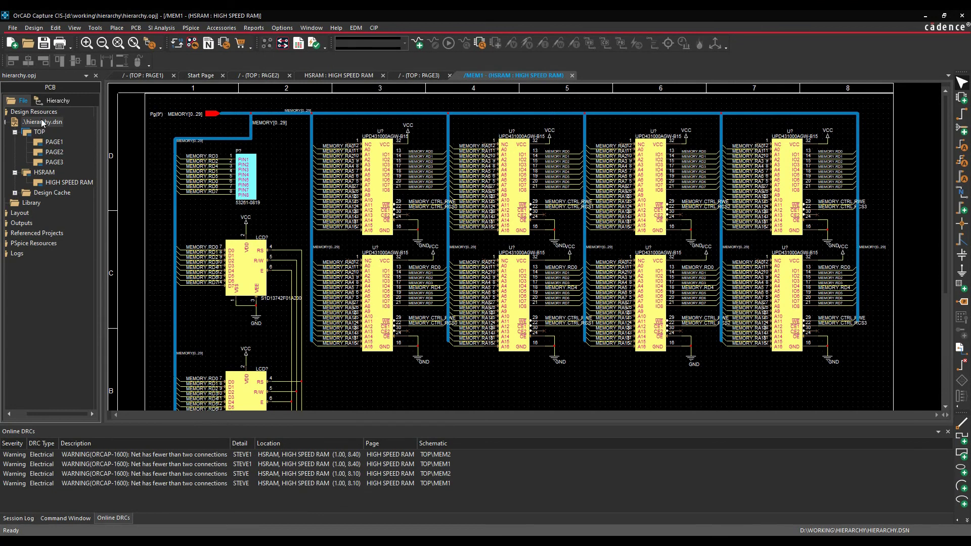
Run Tools > Annotate with Incremental reference update by occurrence, renumbering parts to U5–U12, LCD1, LCD2, P1.
click(41, 122)
click(95, 28)
click(116, 37)
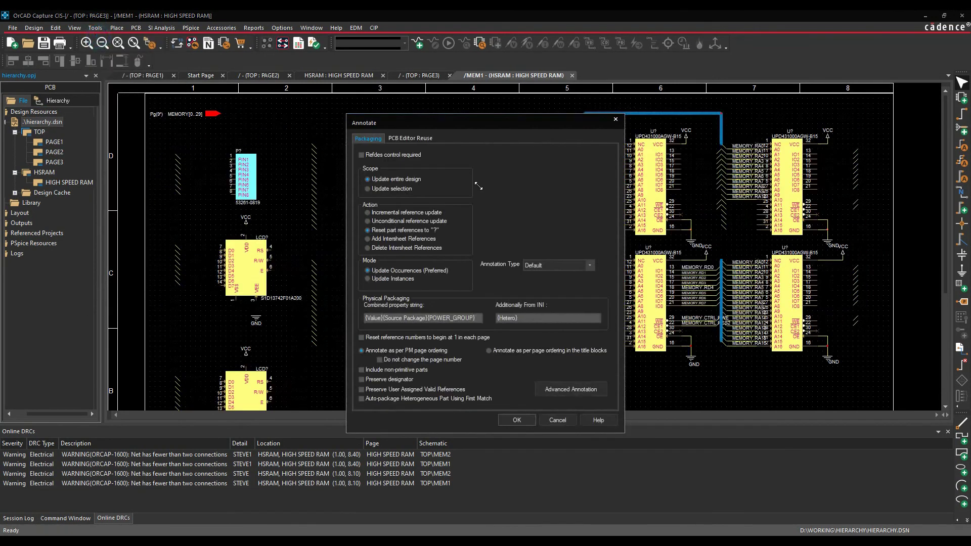
click(375, 215)
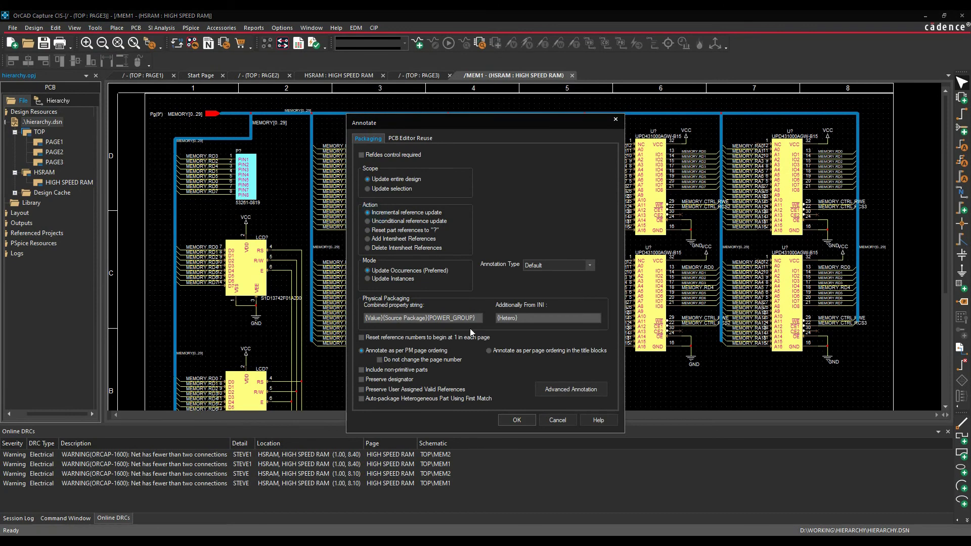
click(514, 425)
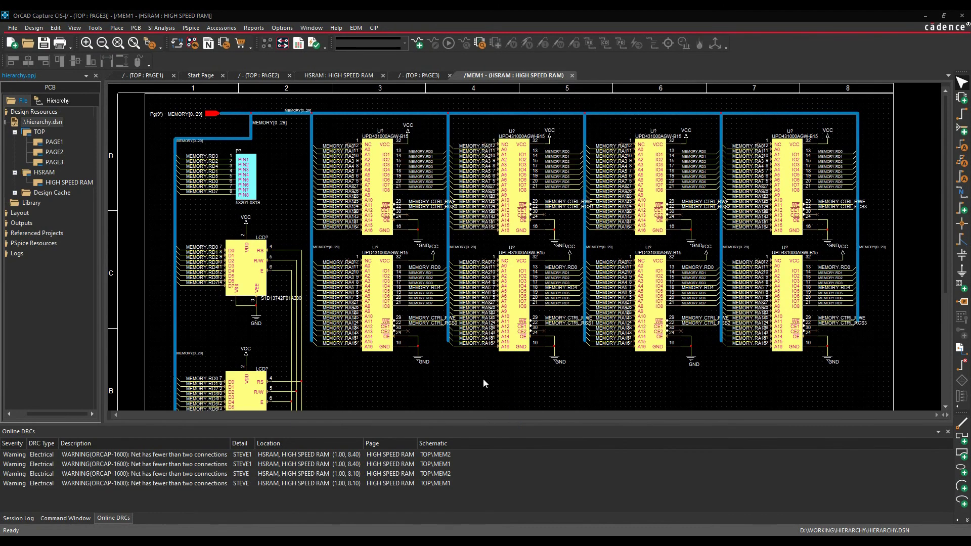
click(493, 302)
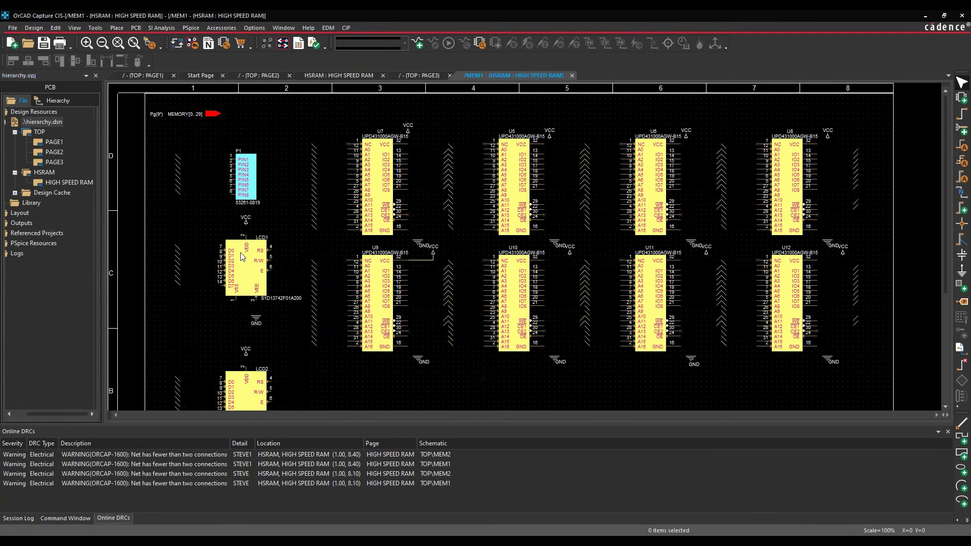
Check LCD1's properties in the Property Editor, then close it.
double_click(250, 264)
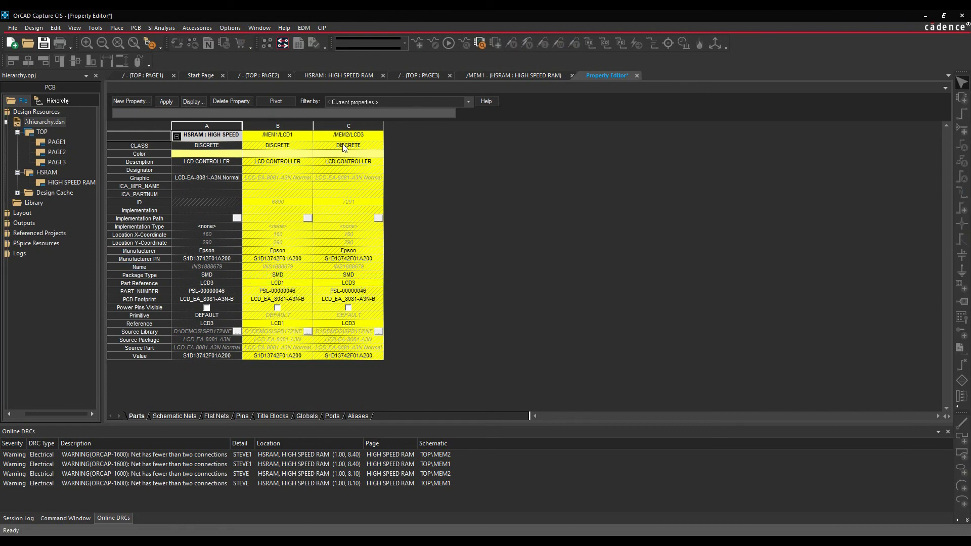
click(636, 76)
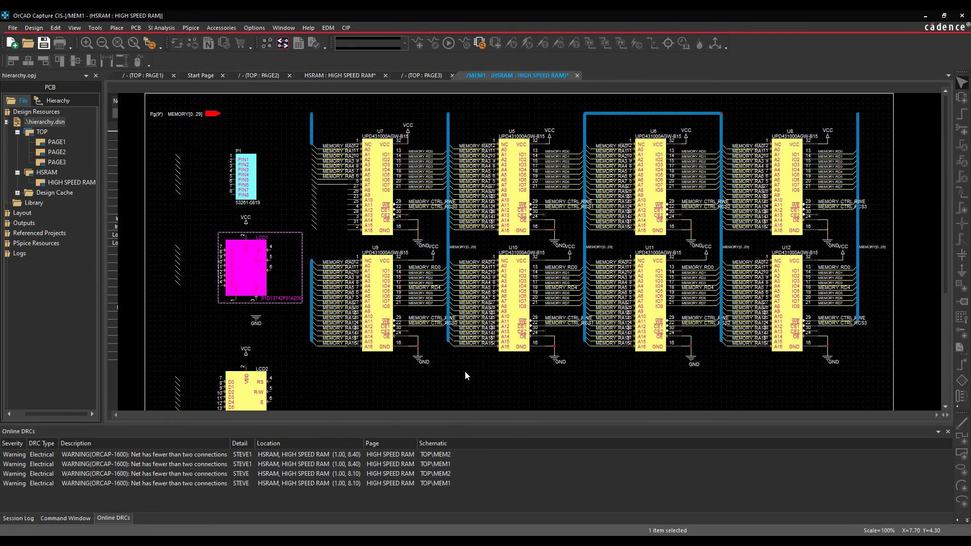
click(466, 388)
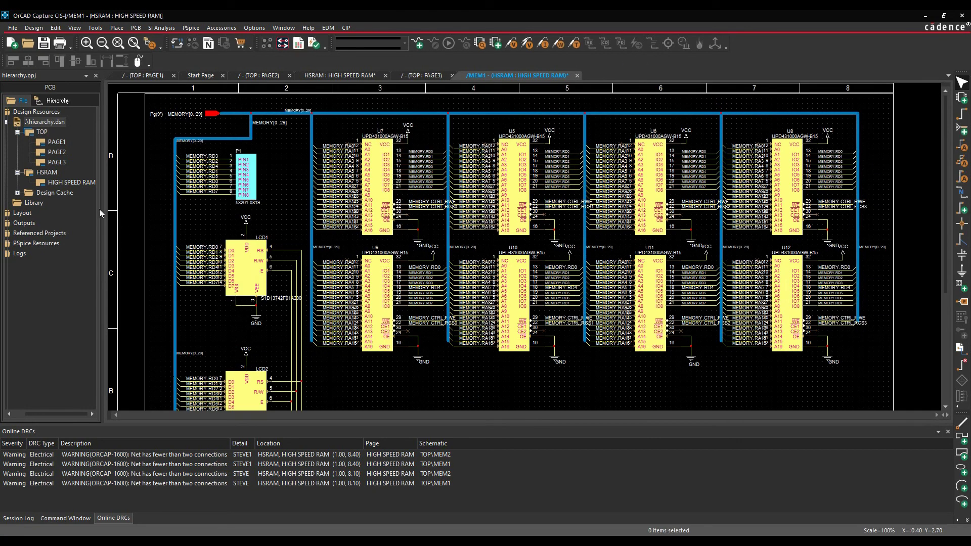
Open the HIGH SPEED RAM page as the MEM2 occurrence.
double_click(59, 182)
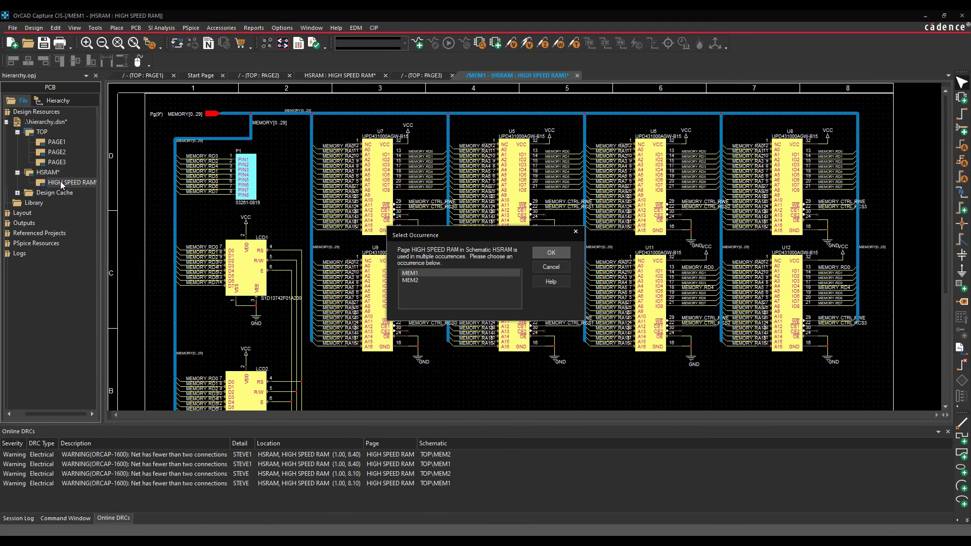
click(425, 280)
click(563, 251)
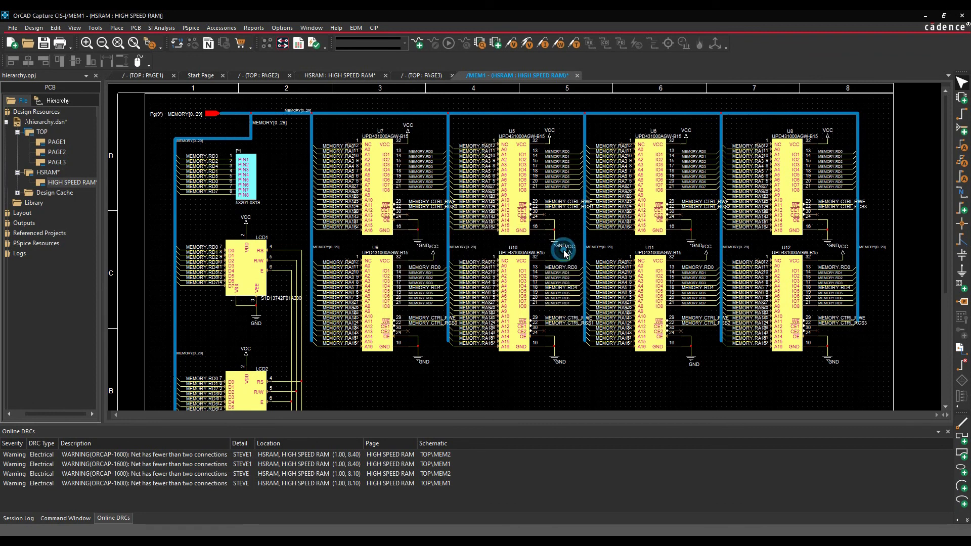